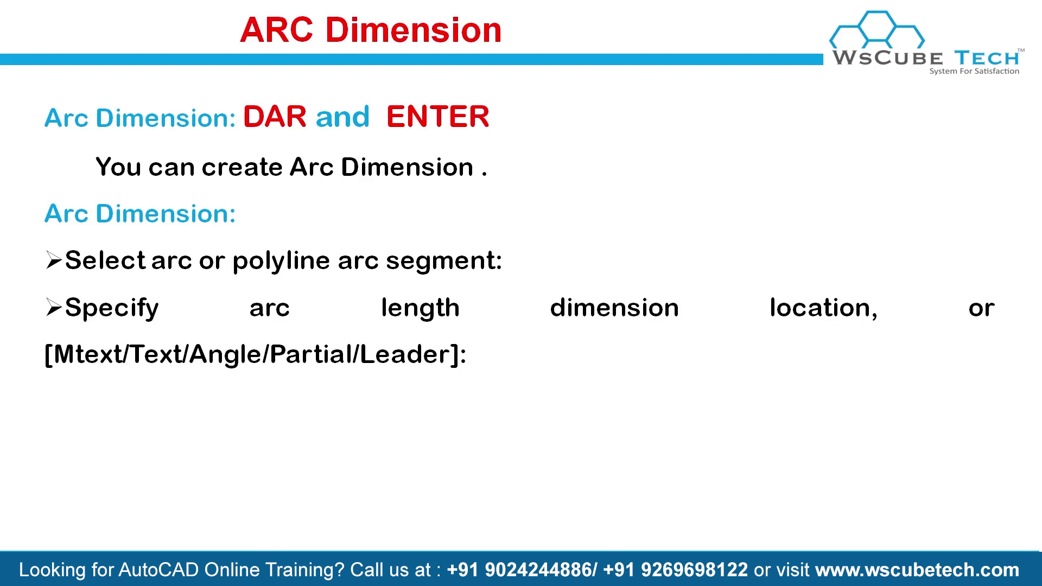
Switch from the PowerPoint ARC Dimension slide to the AutoCAD 2019 drawing window
{"action": "key", "text": "alt+Tab"}
{"action": "key", "text": "alt+Tab"}
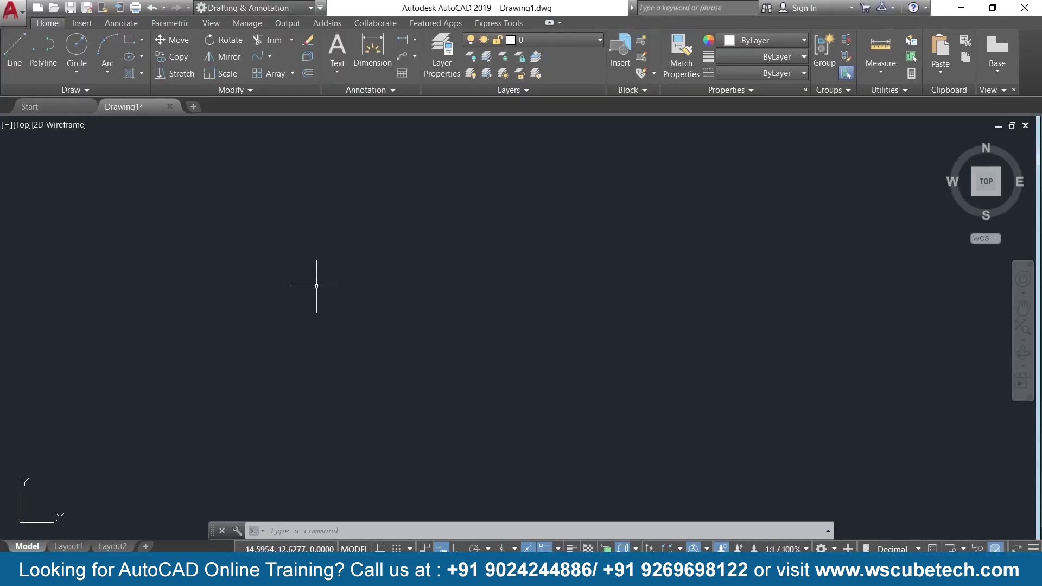
Begin a Start, Center, End arc: pick the start point, then an Ortho-aligned centre to its right
{"action": "left_click", "coordinate": [415, 40]}
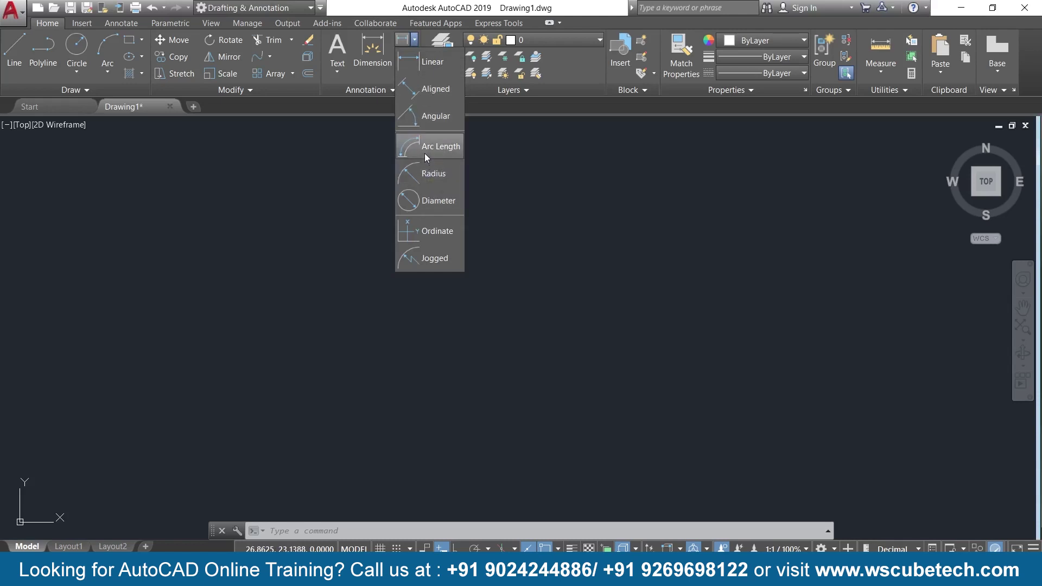
{"action": "left_click", "coordinate": [203, 245]}
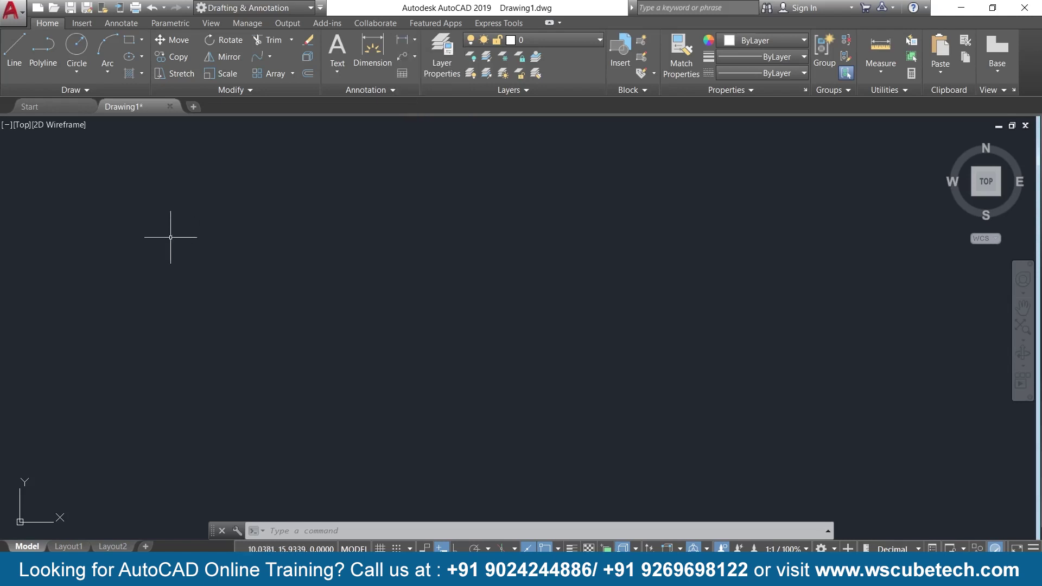
{"action": "left_click", "coordinate": [108, 70]}
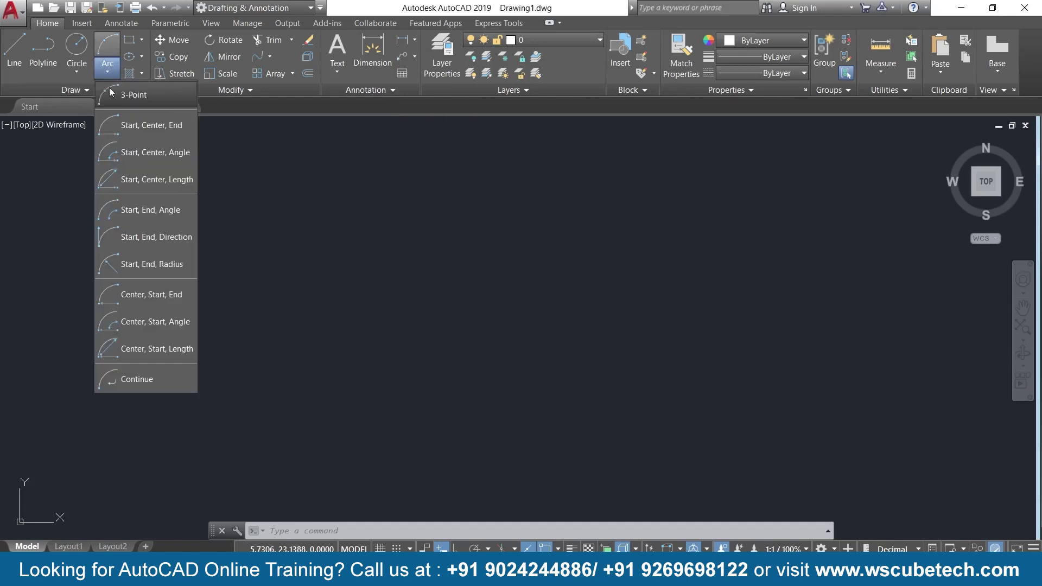
{"action": "left_click", "coordinate": [163, 134]}
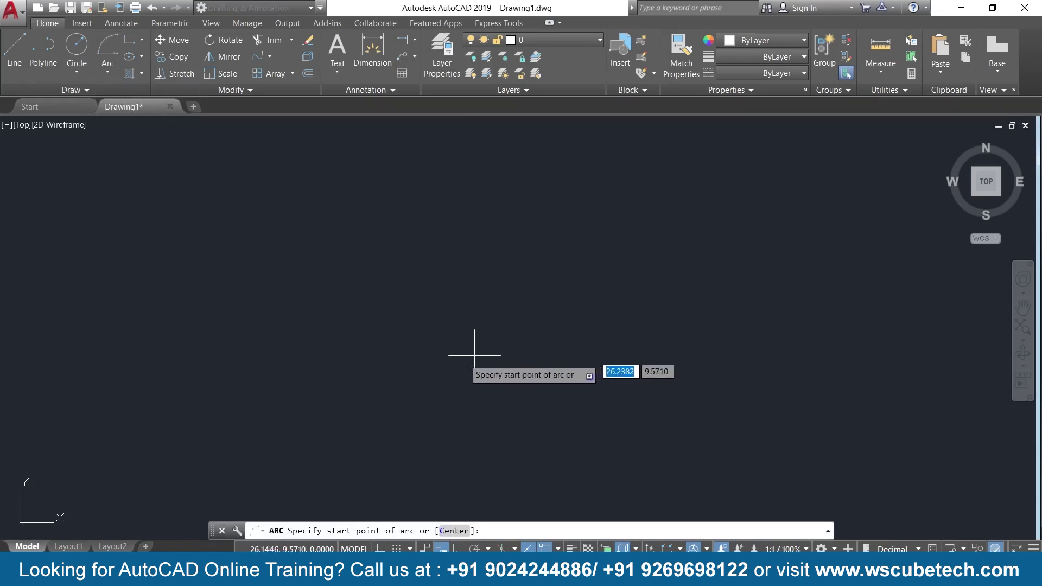
{"action": "left_click", "coordinate": [478, 334]}
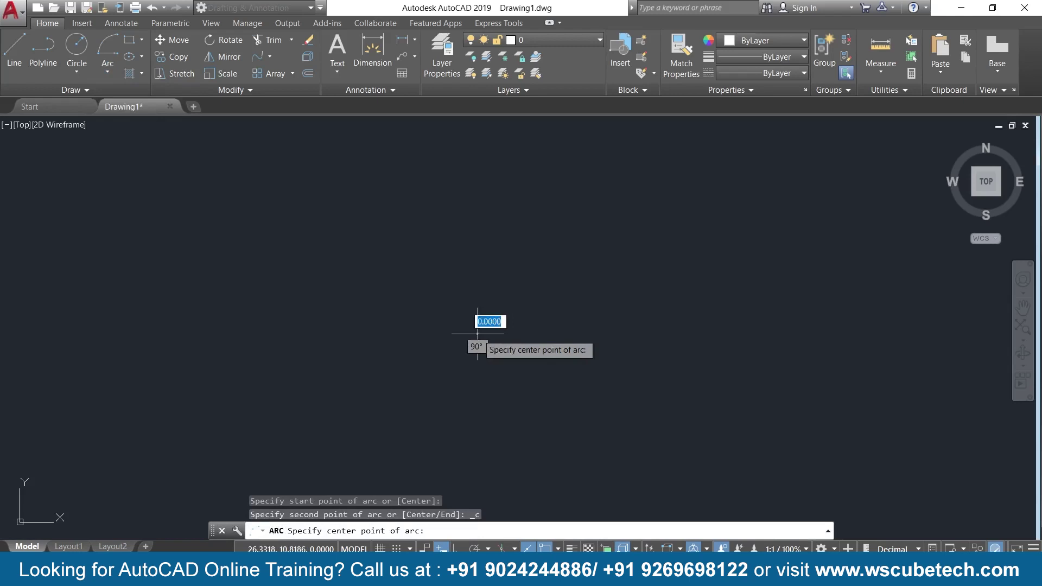
{"action": "key", "text": "F8"}
{"action": "left_click", "coordinate": [690, 330]}
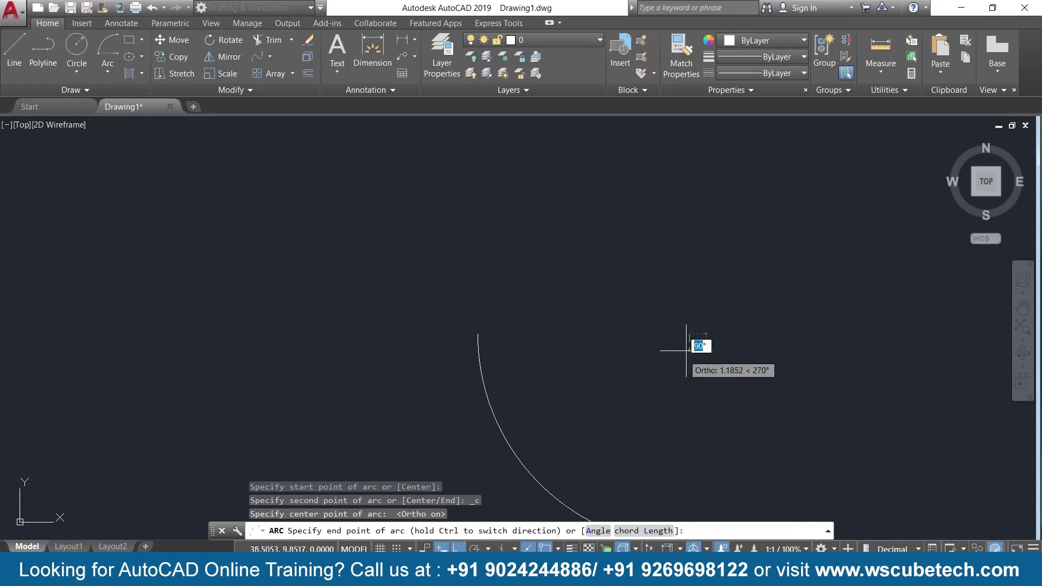
Complete the arc at an upper-right end point, then select and deselect it to check it
{"action": "key", "text": "F8"}
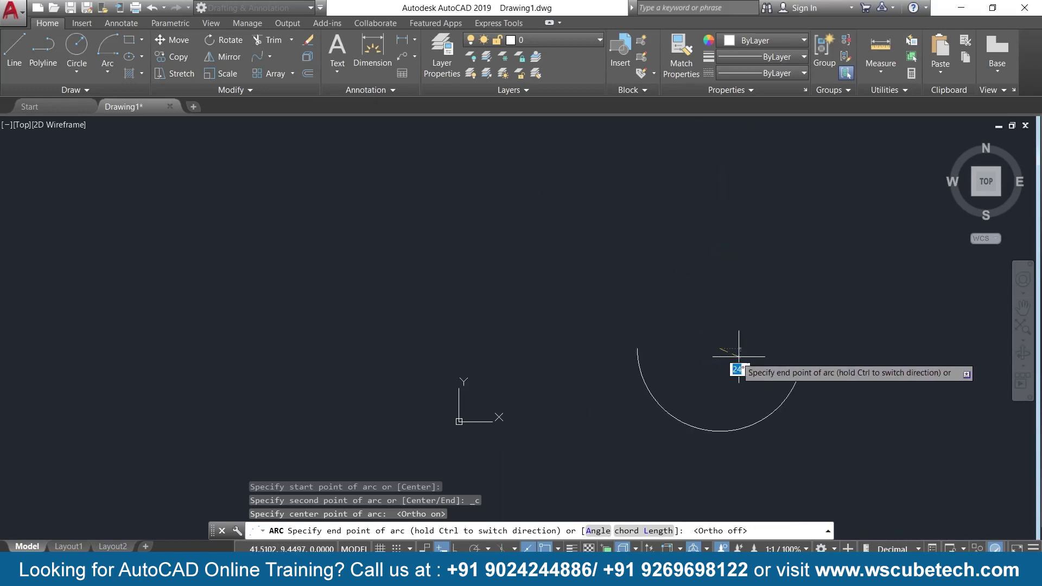
{"action": "scroll", "coordinate": [737, 402], "scroll_direction": "down", "scroll_amount": 2}
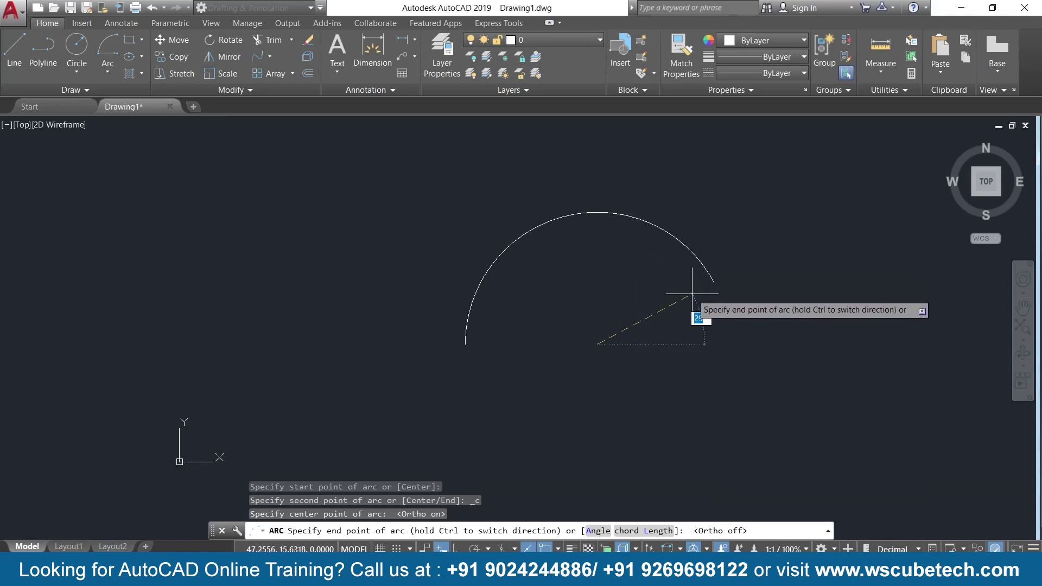
{"action": "left_click", "coordinate": [679, 272]}
{"action": "scroll", "coordinate": [648, 298], "scroll_direction": "up", "scroll_amount": 2}
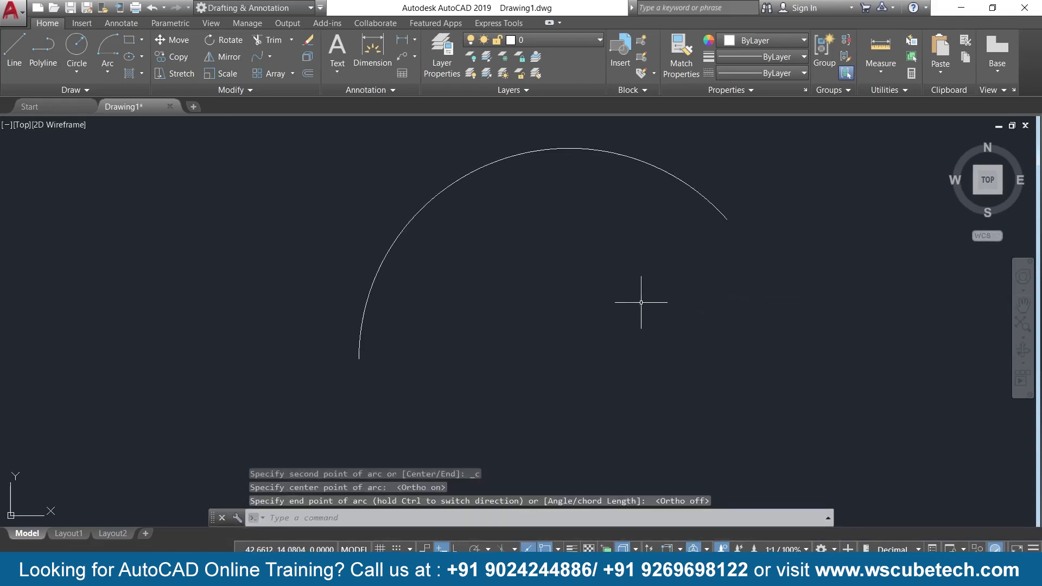
{"action": "left_click", "coordinate": [401, 235]}
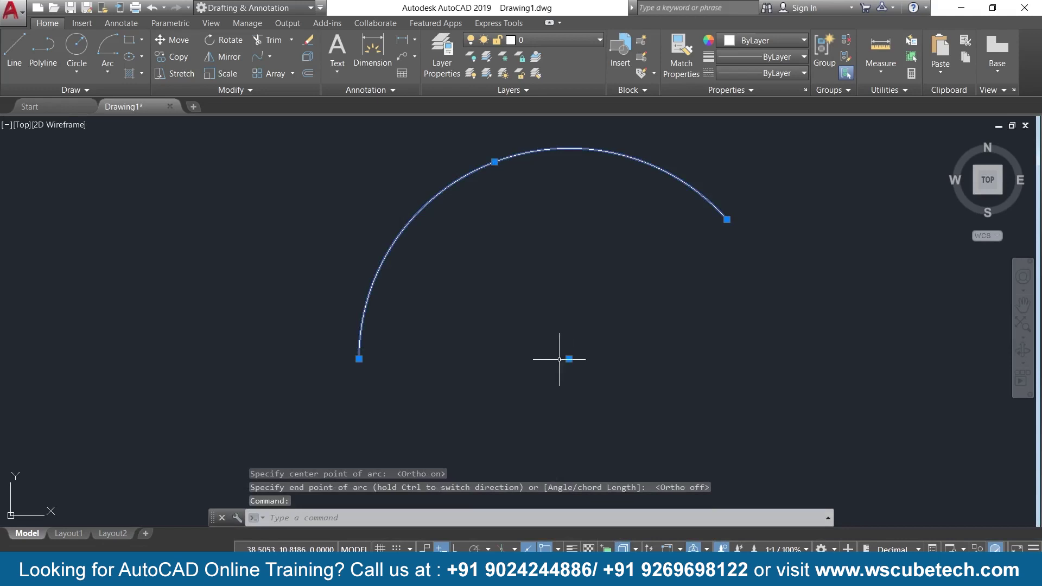
{"action": "scroll", "coordinate": [471, 268], "scroll_direction": "down", "scroll_amount": 4}
{"action": "scroll", "coordinate": [470, 268], "scroll_direction": "up", "scroll_amount": 4}
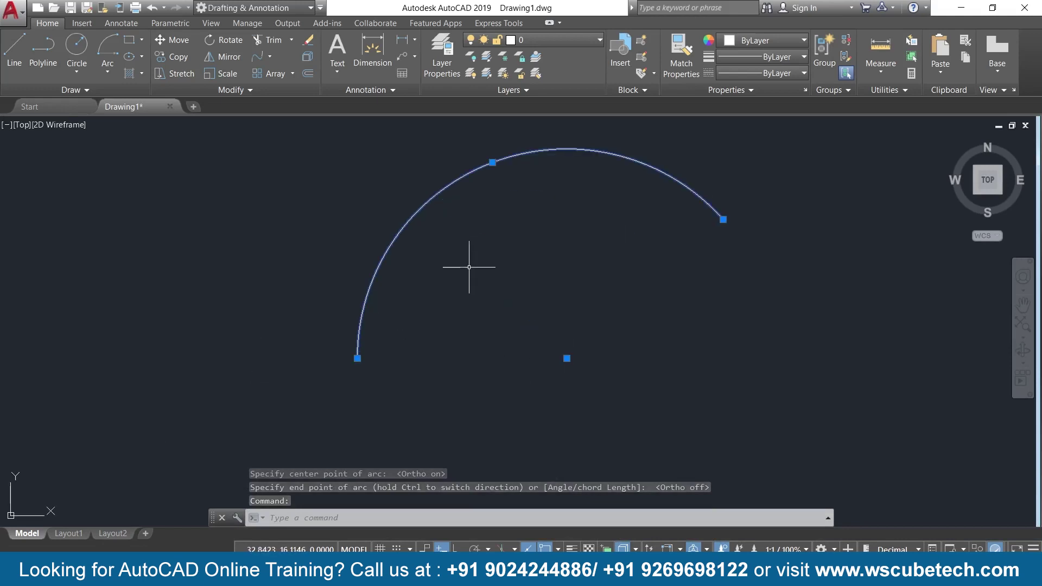
{"action": "key", "text": "Escape"}
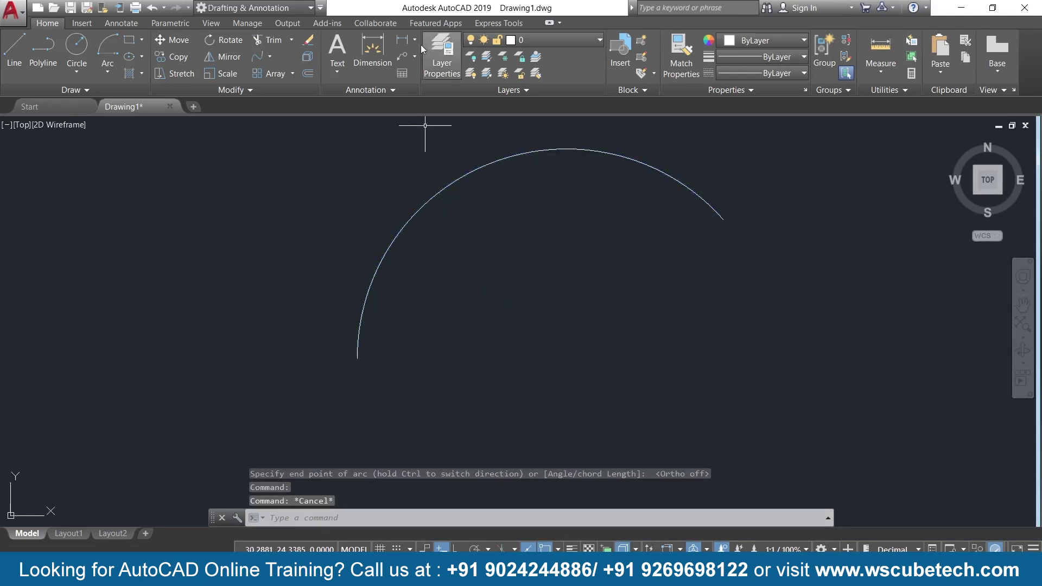
{"action": "left_click", "coordinate": [416, 41]}
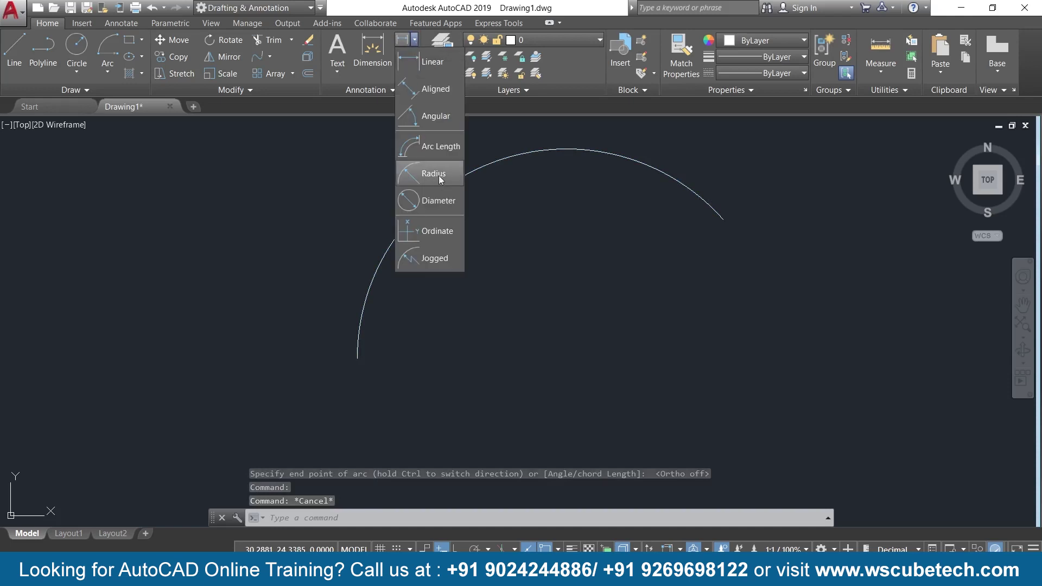
{"action": "left_click", "coordinate": [444, 154]}
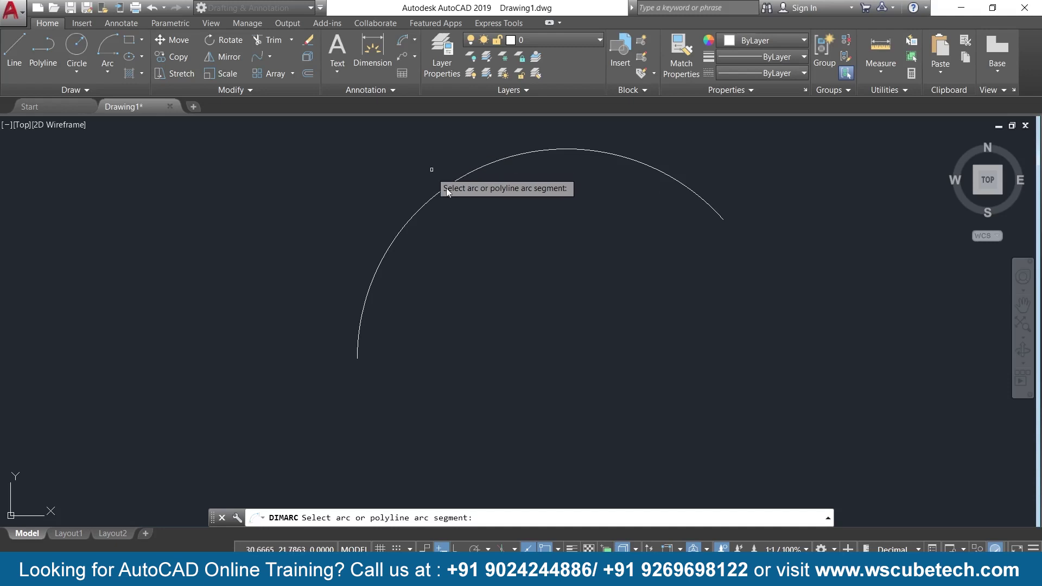
{"action": "scroll", "coordinate": [373, 182], "scroll_direction": "down", "scroll_amount": 1}
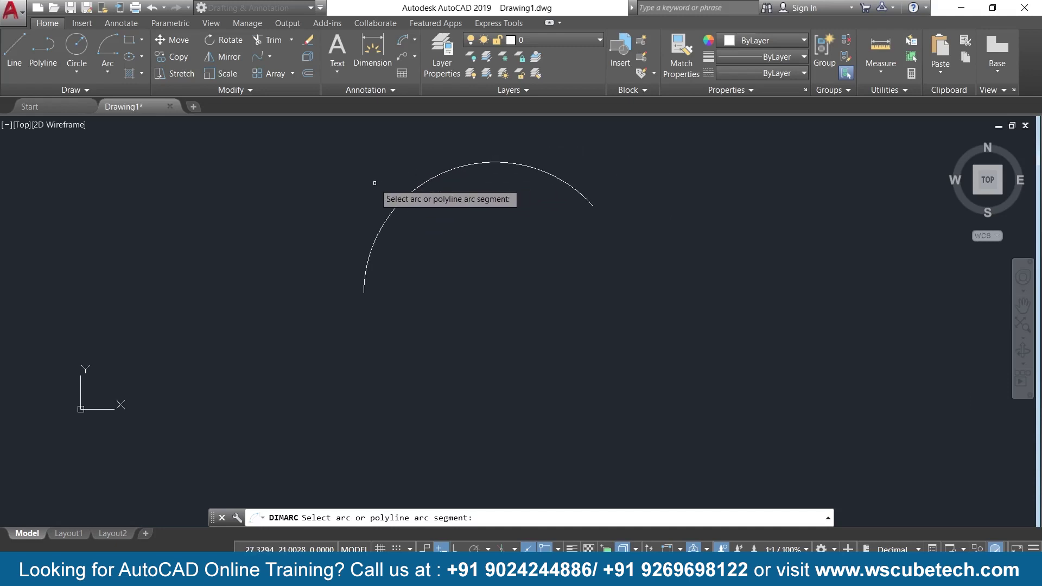
{"action": "scroll", "coordinate": [373, 191], "scroll_direction": "down", "scroll_amount": 1}
{"action": "middle_click_drag", "start_coordinate": [373, 191], "coordinate": [354, 249]}
{"action": "scroll", "coordinate": [354, 249], "scroll_direction": "up", "scroll_amount": 2}
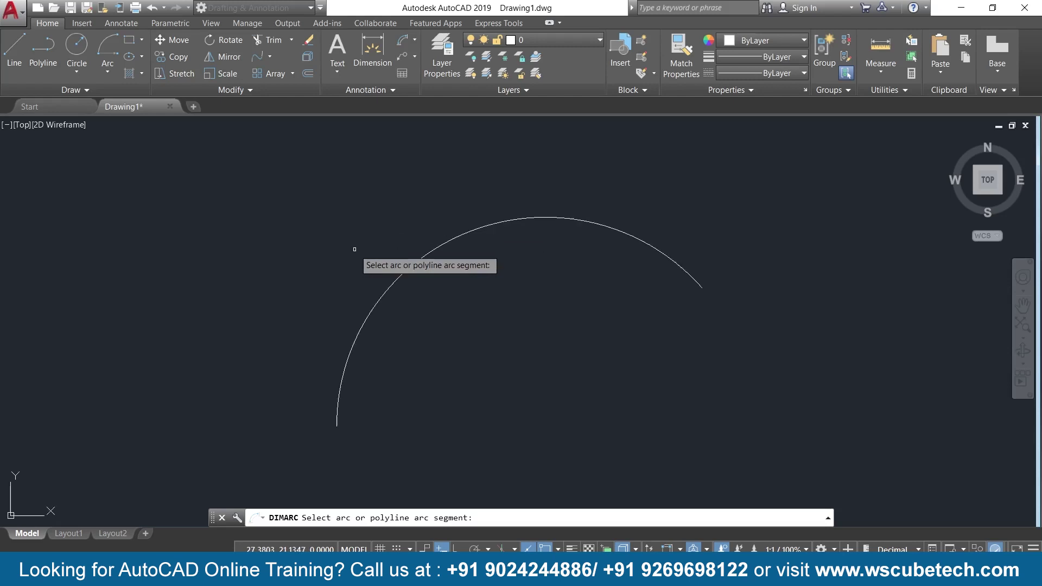
{"action": "left_click", "coordinate": [408, 268]}
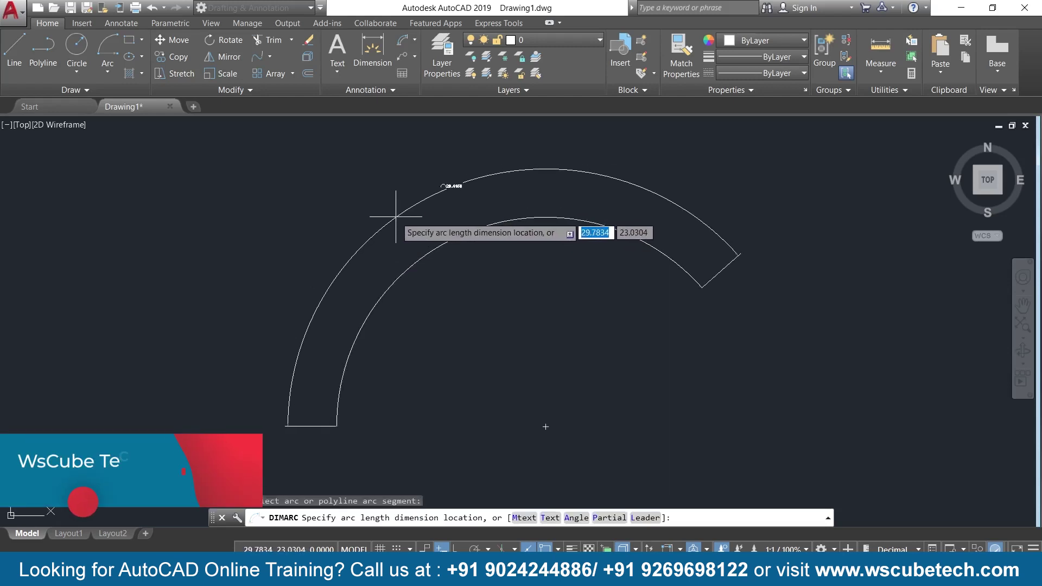
{"action": "key", "text": "Escape"}
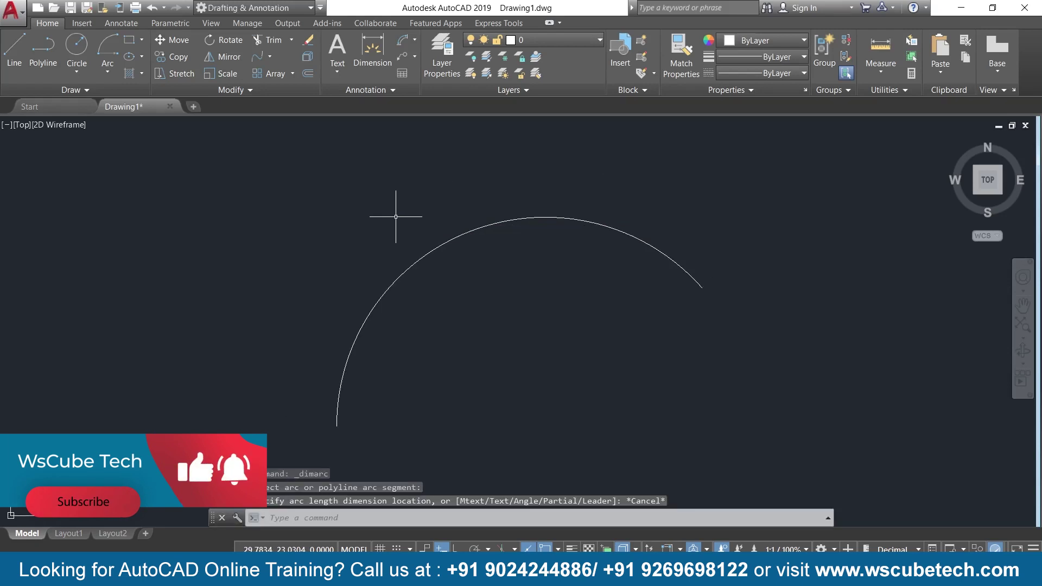
{"action": "type", "text": "d"}
{"action": "key", "text": "Return"}
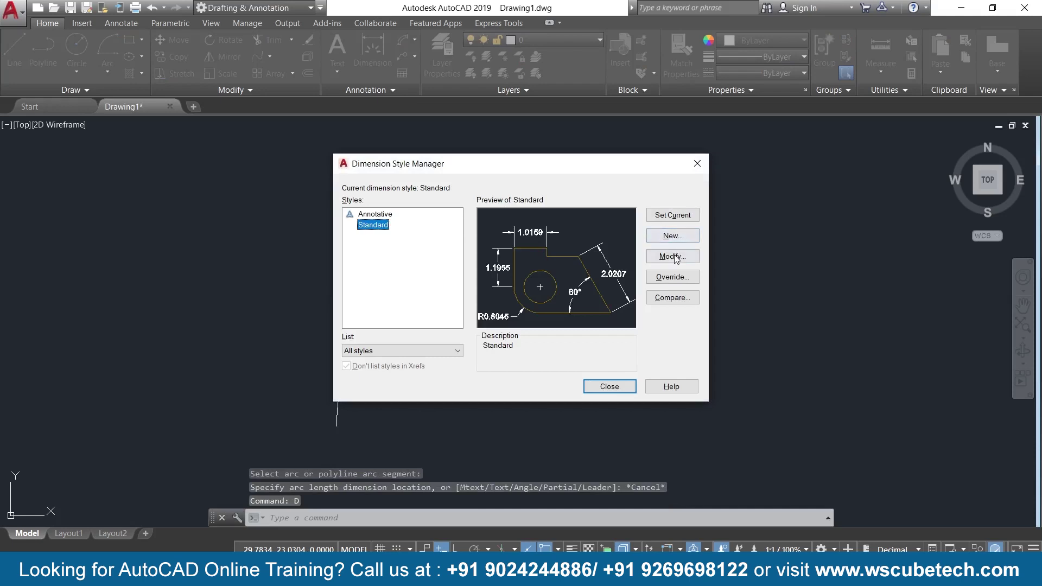
Open the Standard dimension style and edit the text height field on the Text tab
{"action": "left_click", "coordinate": [673, 257]}
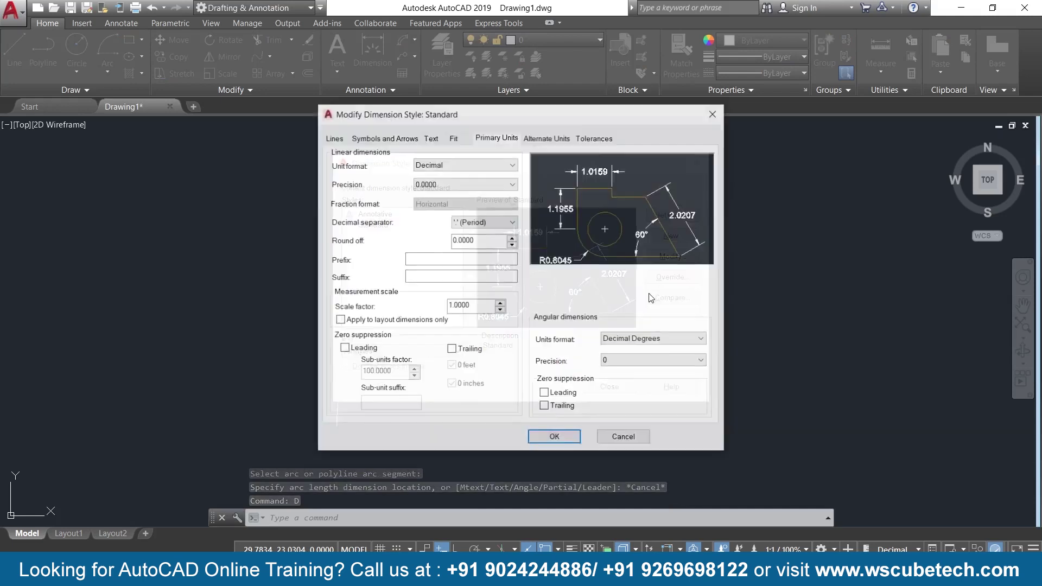
{"action": "left_click", "coordinate": [434, 139]}
{"action": "left_click", "coordinate": [513, 231]}
{"action": "double_click", "coordinate": [512, 231]}
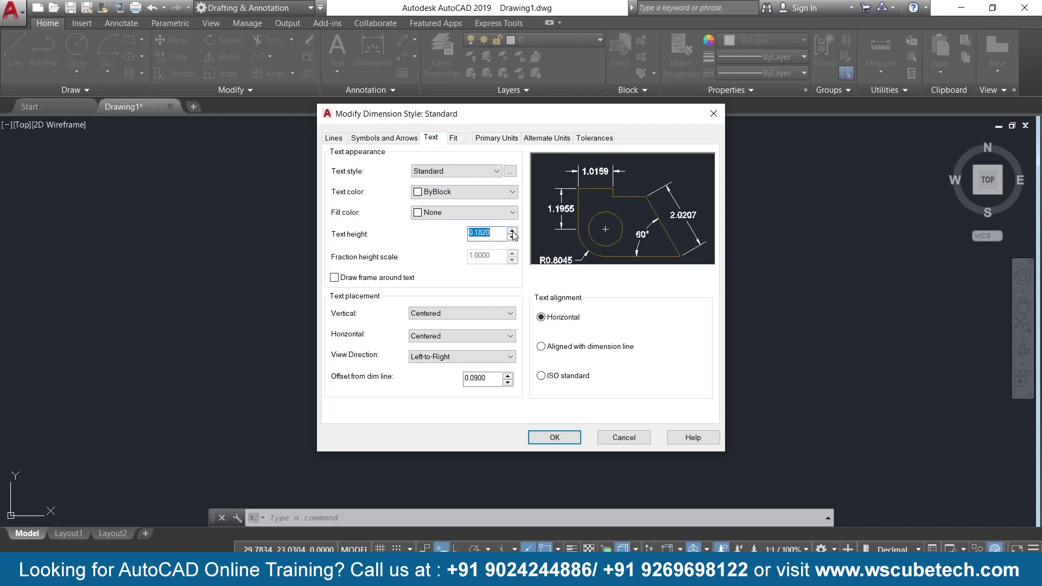
{"action": "left_click", "coordinate": [495, 233]}
{"action": "key", "text": "BackSpace"}
{"action": "key", "text": "BackSpace"}
{"action": "key", "text": "BackSpace"}
{"action": "key", "text": "BackSpace"}
{"action": "type", "text": "5000"}
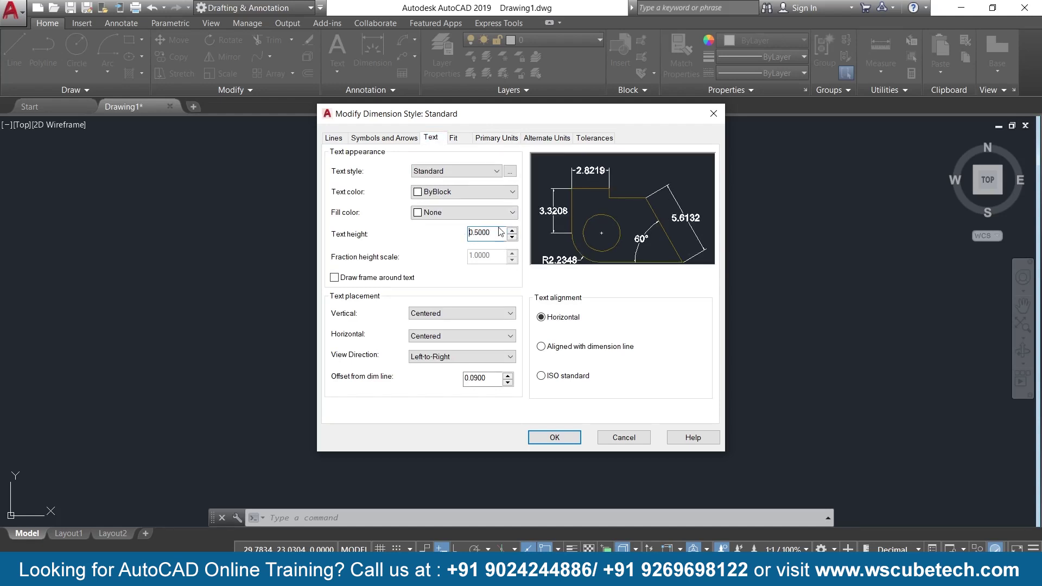
{"action": "key", "text": "BackSpace"}
{"action": "key", "text": "BackSpace"}
{"action": "key", "text": "BackSpace"}
{"action": "key", "text": "BackSpace"}
Make dimension lines Yellow and extension lines Red, then save and close the style manager
{"action": "left_click", "coordinate": [394, 139]}
{"action": "left_click", "coordinate": [344, 139]}
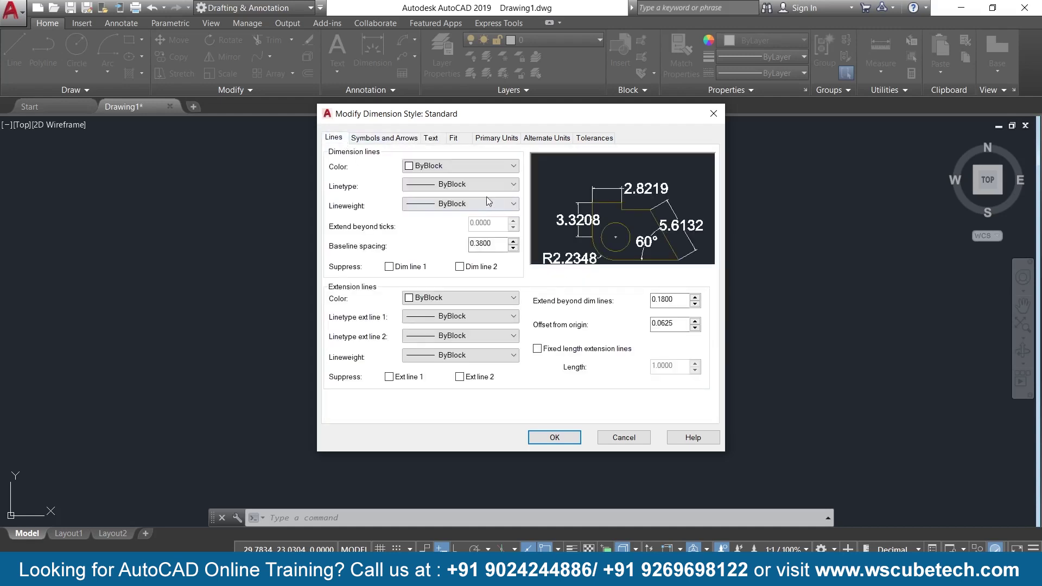
{"action": "left_click", "coordinate": [491, 166]}
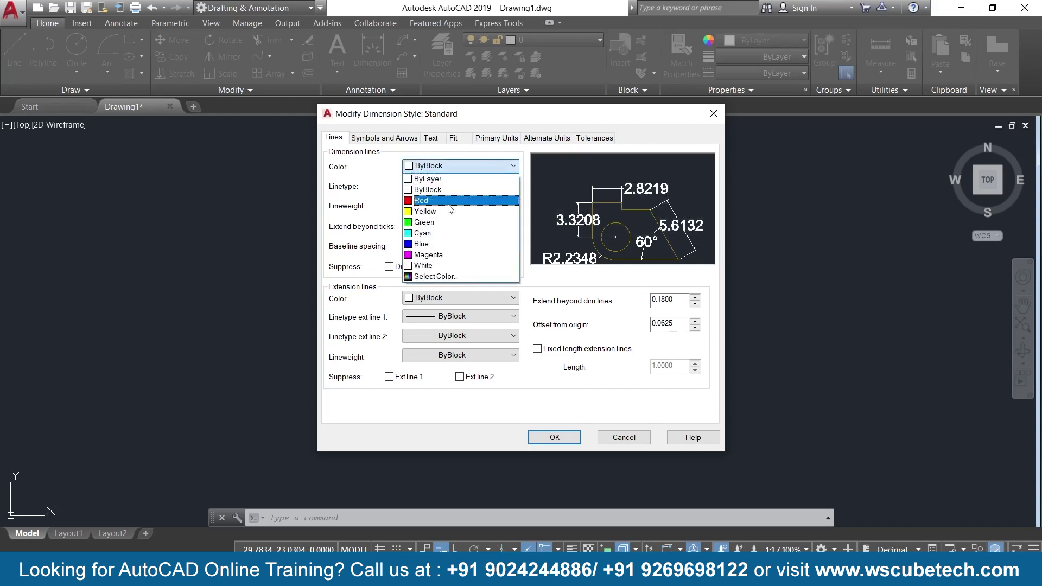
{"action": "left_click", "coordinate": [449, 211]}
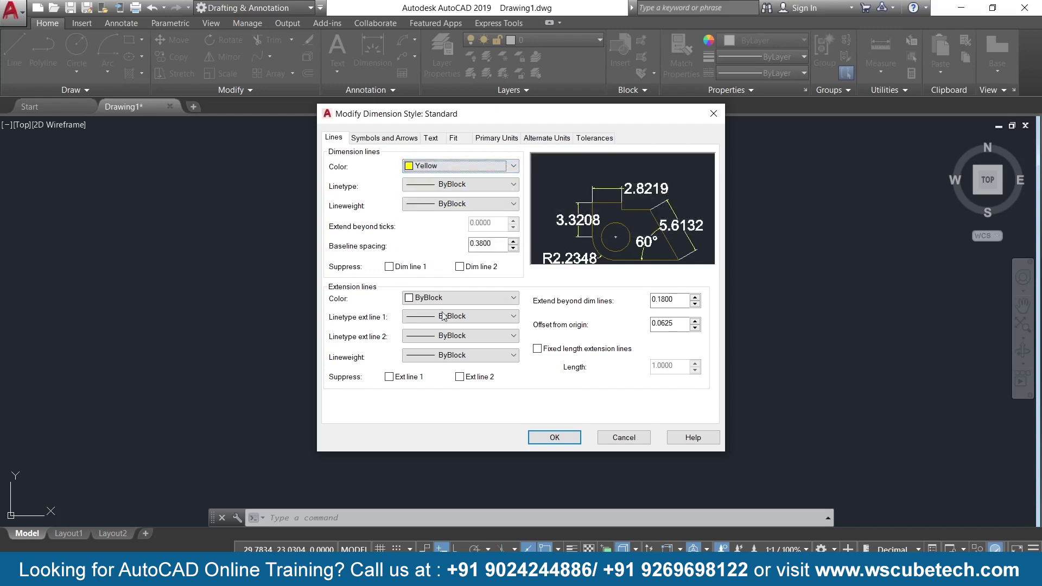
{"action": "left_click", "coordinate": [475, 300]}
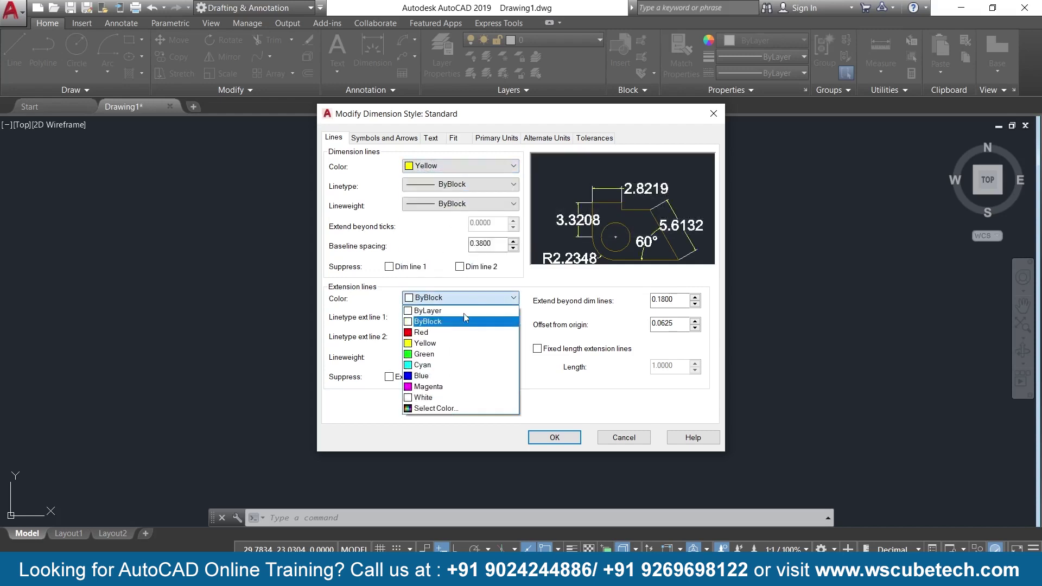
{"action": "left_click", "coordinate": [422, 334]}
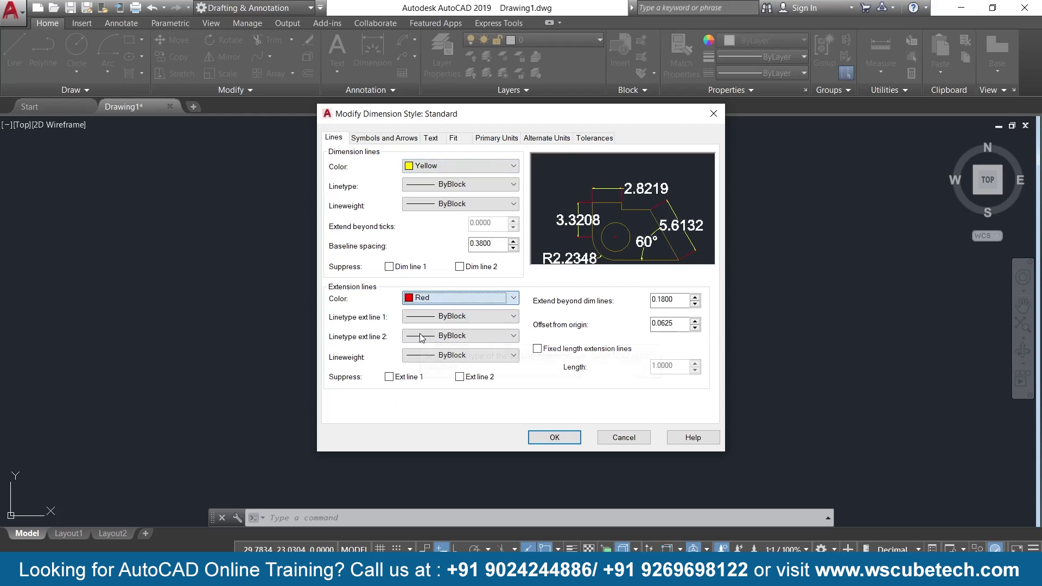
{"action": "left_click", "coordinate": [565, 441]}
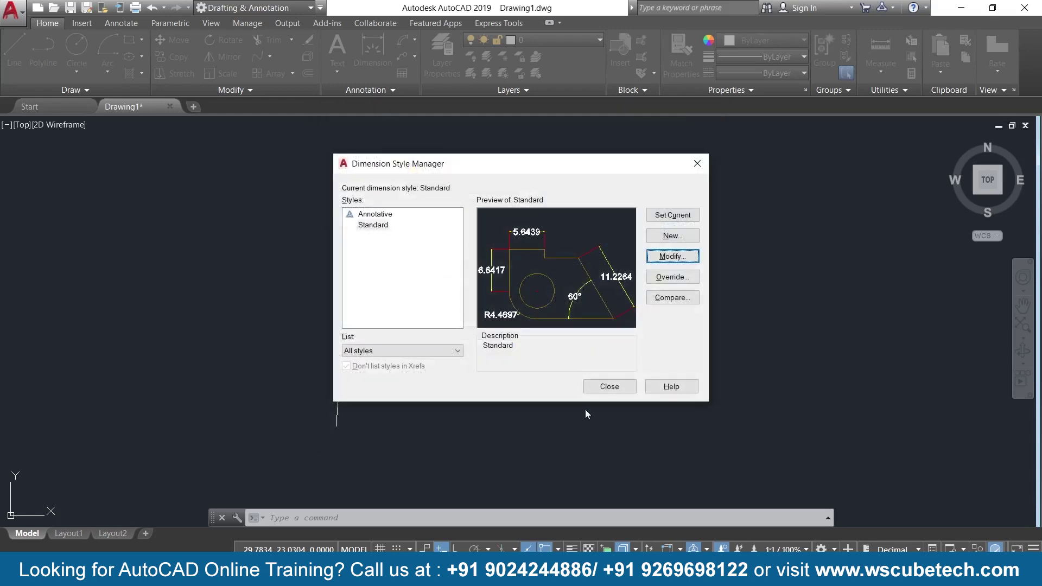
{"action": "left_click", "coordinate": [678, 216]}
{"action": "left_click", "coordinate": [599, 389]}
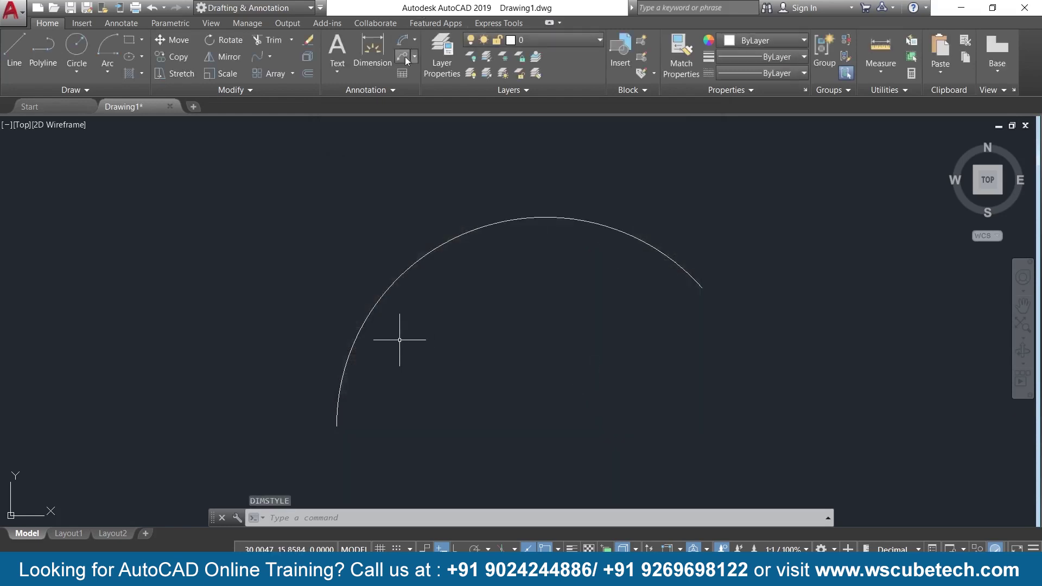
Add a 29.4158 arc-length dimension to the first arc, placed just above it
{"action": "left_click", "coordinate": [415, 43]}
{"action": "left_click", "coordinate": [432, 139]}
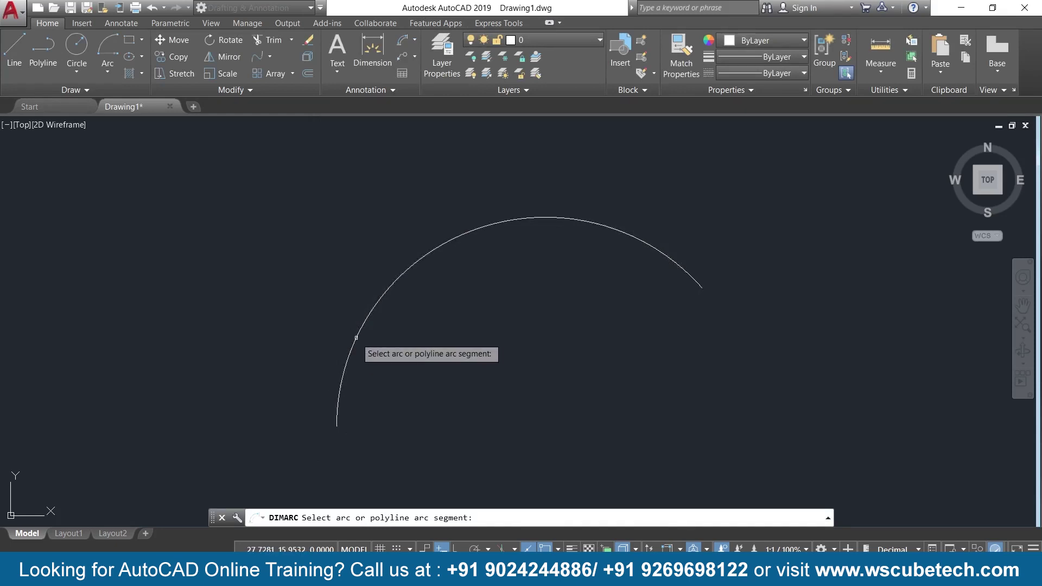
{"action": "left_click", "coordinate": [358, 337]}
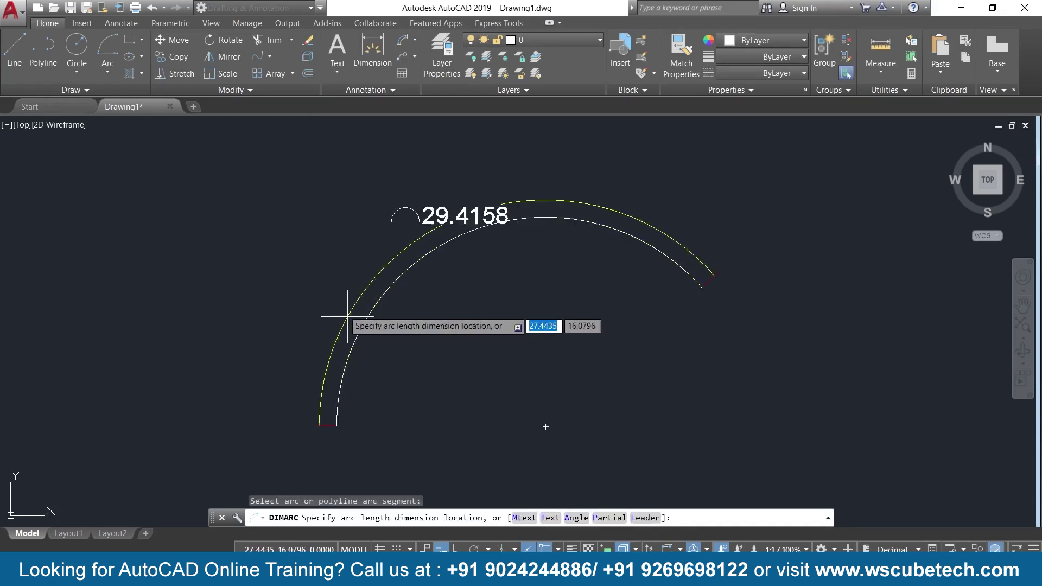
{"action": "left_click", "coordinate": [338, 278]}
{"action": "scroll", "coordinate": [462, 346], "scroll_direction": "down", "scroll_amount": 2}
{"action": "scroll", "coordinate": [461, 345], "scroll_direction": "down", "scroll_amount": 4}
{"action": "scroll", "coordinate": [462, 345], "scroll_direction": "up", "scroll_amount": 6}
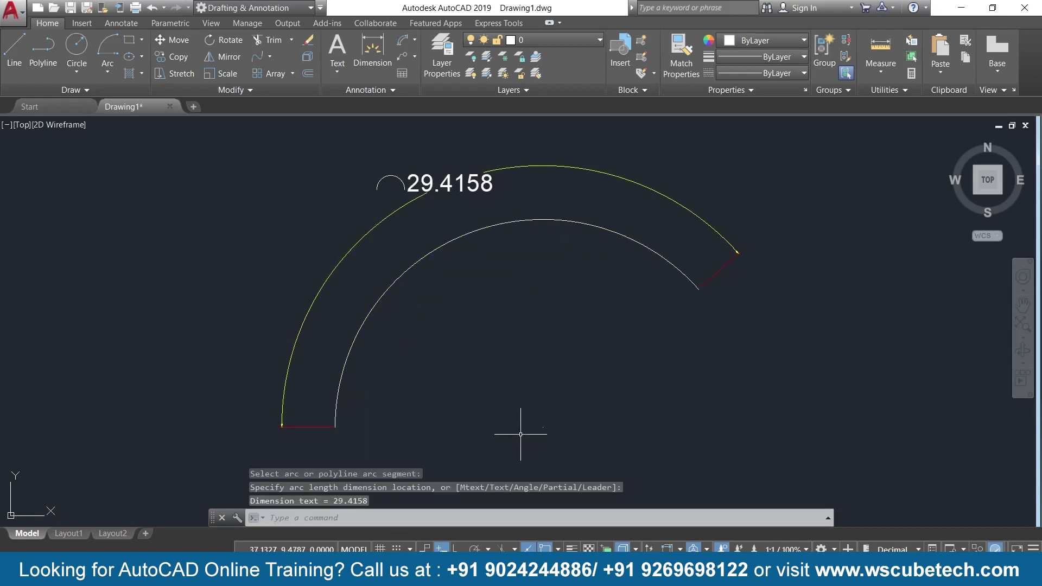
{"action": "scroll", "coordinate": [492, 435], "scroll_direction": "down", "scroll_amount": 2}
{"action": "mouse_move", "coordinate": [491, 447]}
{"action": "middle_mouse_down"}
{"action": "mouse_move", "coordinate": [361, 325]}
{"action": "mouse_move", "coordinate": [233, 331]}
{"action": "middle_mouse_up"}
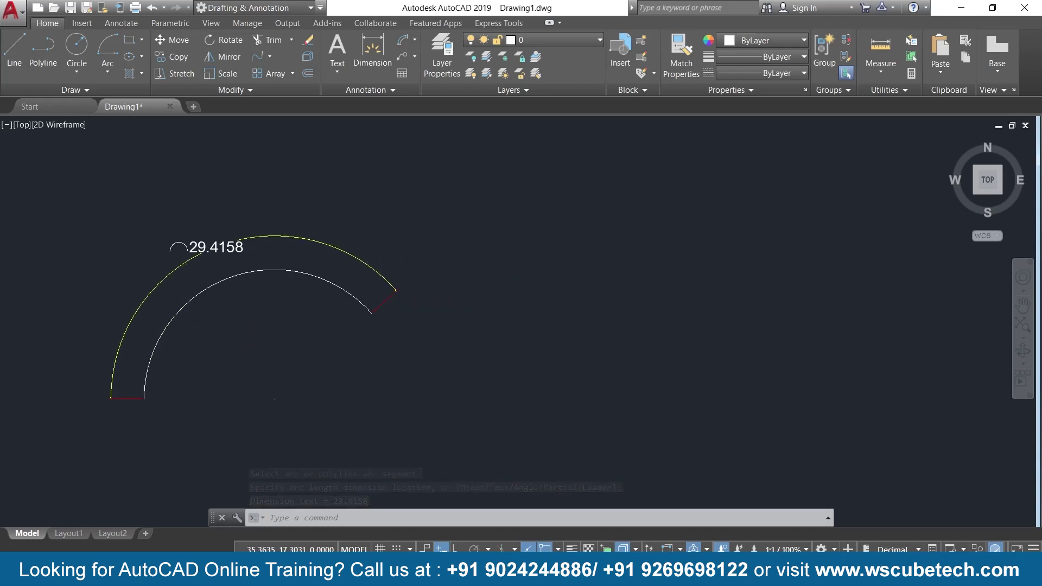
Draw a circle to the right of the dimensioned arc
{"action": "left_click", "coordinate": [113, 68]}
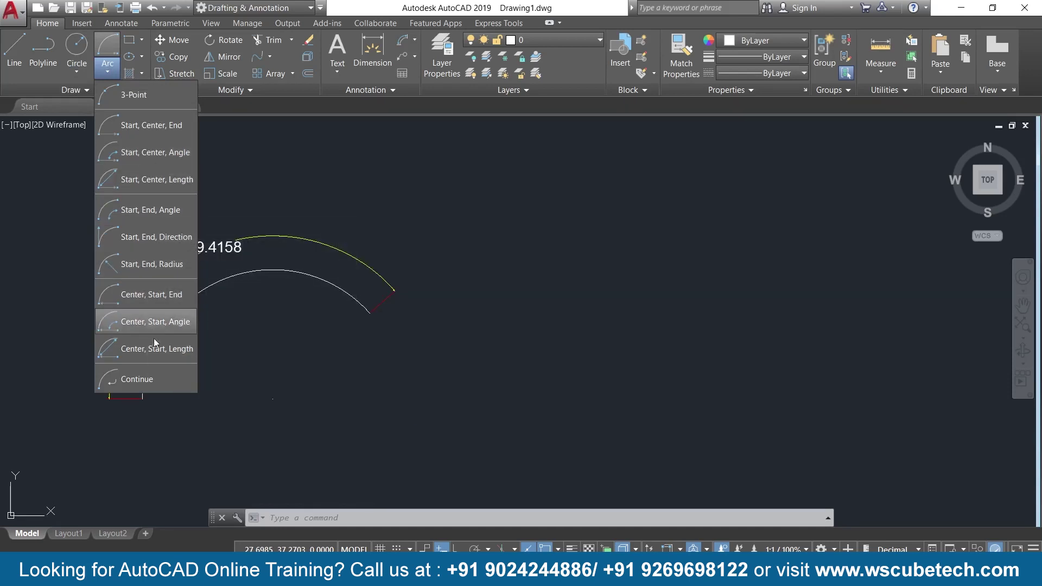
{"action": "left_click", "coordinate": [265, 180]}
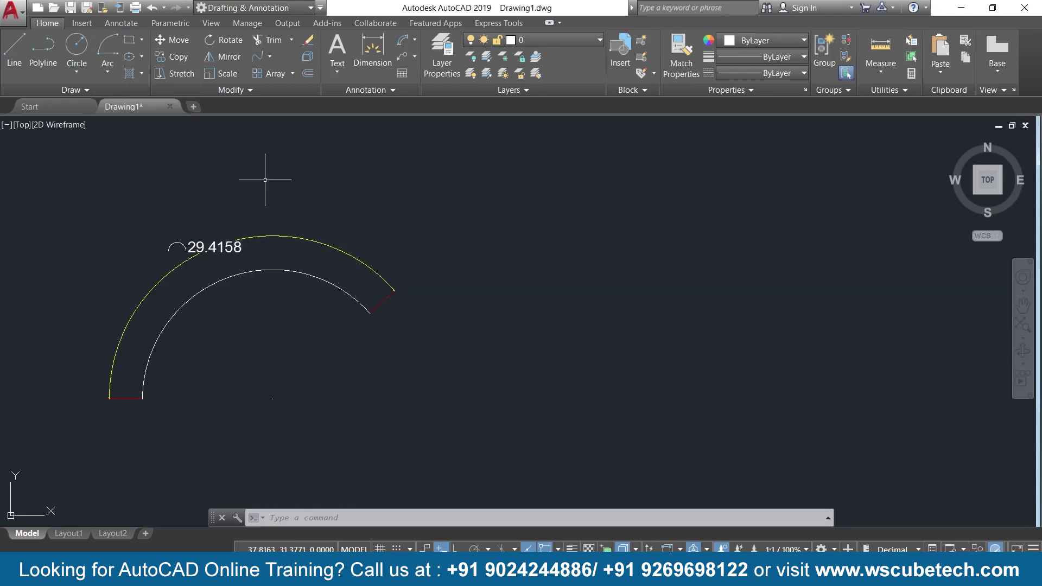
{"action": "left_click", "coordinate": [76, 46]}
{"action": "left_click", "coordinate": [667, 312]}
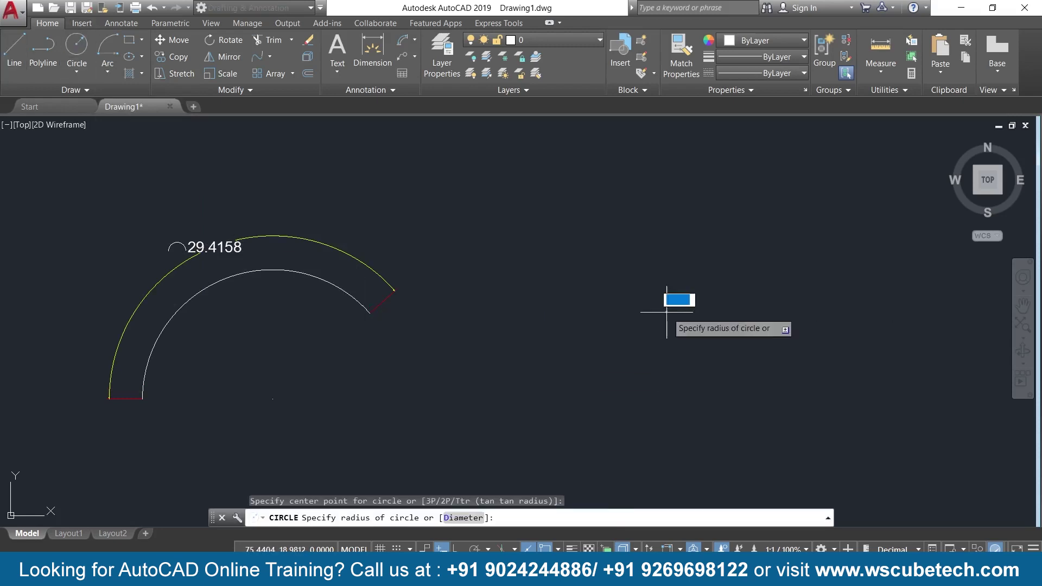
{"action": "left_click", "coordinate": [778, 313]}
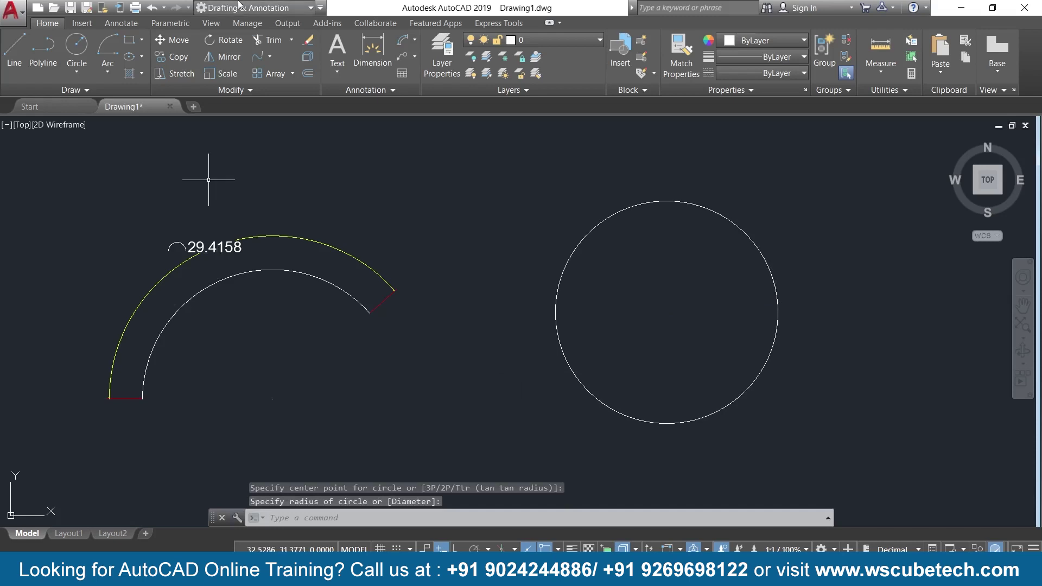
Draw two lines from the circle centre, one up-left and one to the right beyond the circle
{"action": "left_click", "coordinate": [15, 47]}
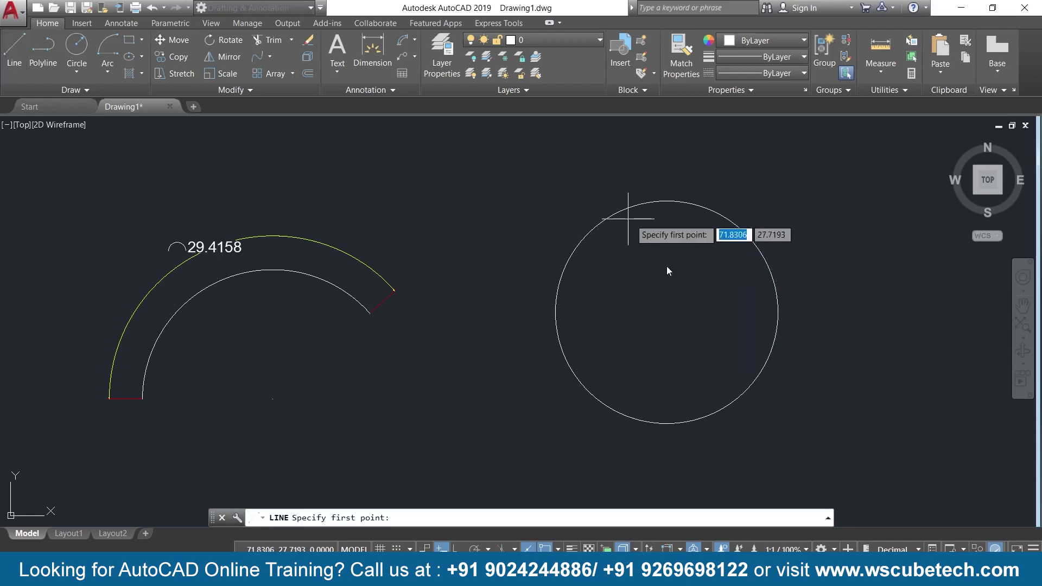
{"action": "left_click", "coordinate": [666, 313]}
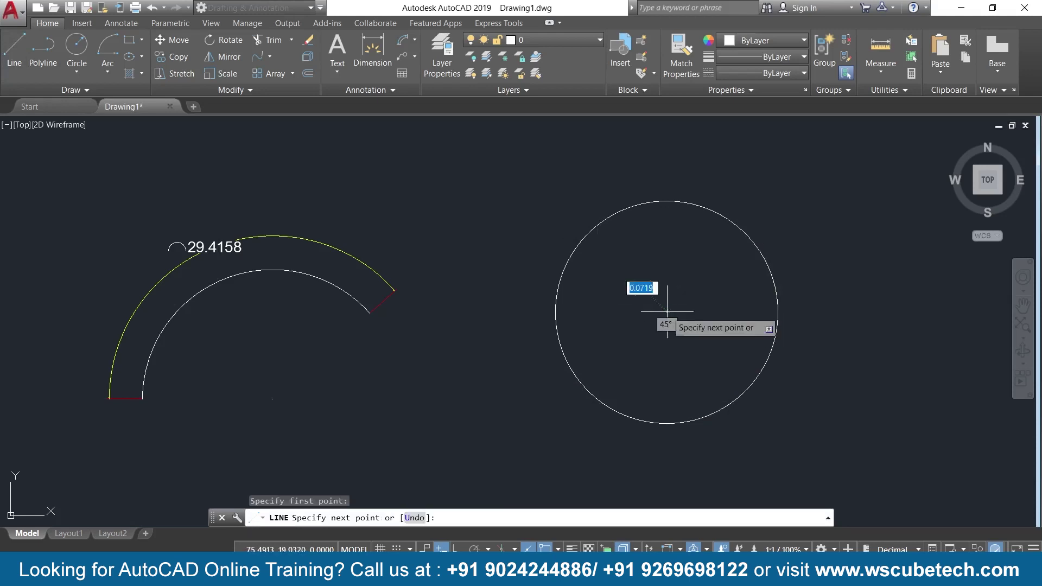
{"action": "left_click", "coordinate": [541, 188]}
{"action": "key", "text": "Return"}
{"action": "key", "text": "Return"}
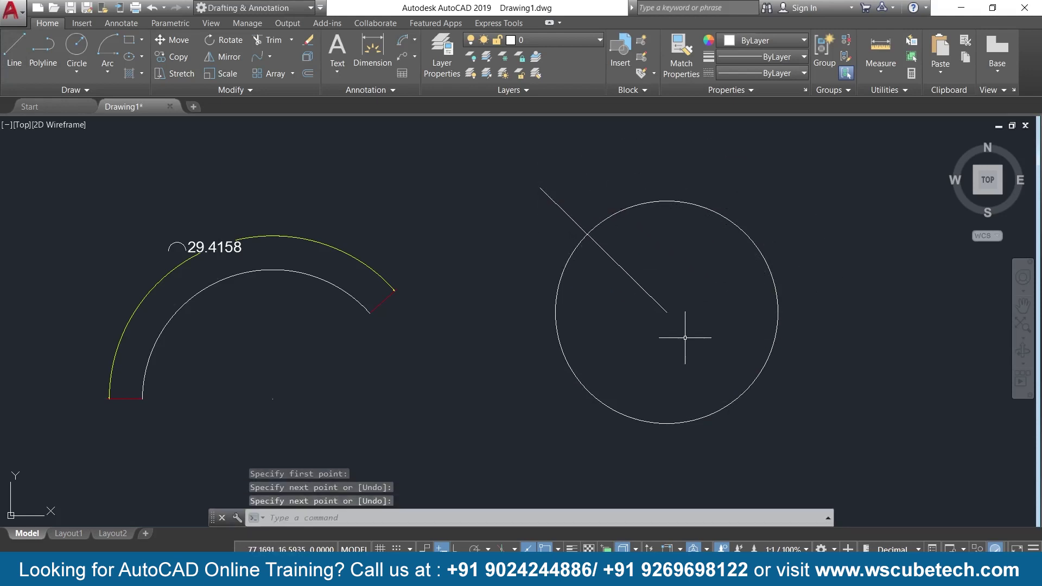
{"action": "left_click", "coordinate": [667, 312]}
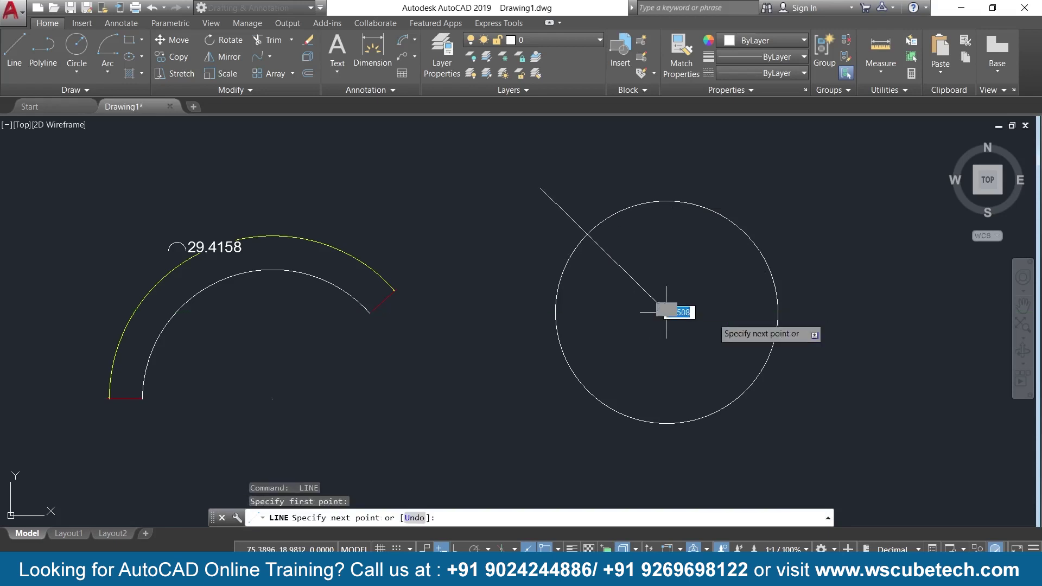
{"action": "left_click", "coordinate": [830, 334]}
{"action": "key", "text": "Return"}
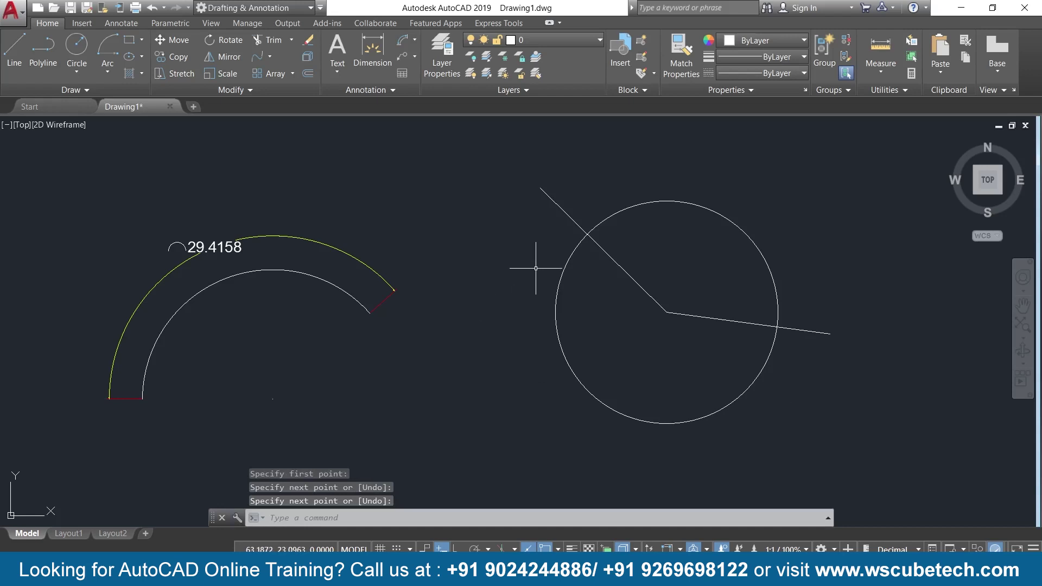
Trim away the circle's lower-left part, leaving an arc between the two lines
{"action": "type", "text": "tr"}
{"action": "key", "text": "Return"}
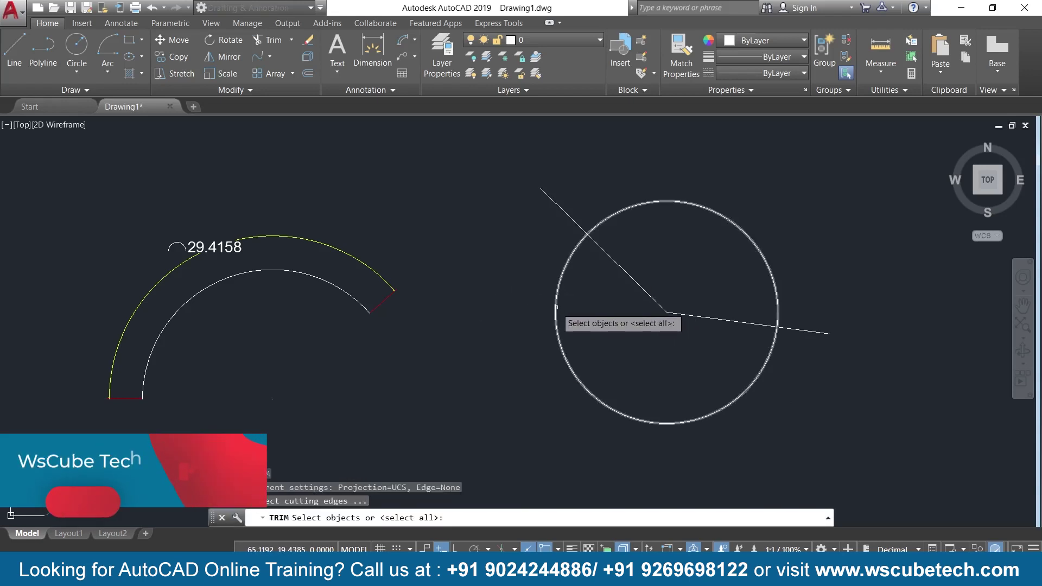
{"action": "key", "text": "Return"}
{"action": "left_click", "coordinate": [555, 314]}
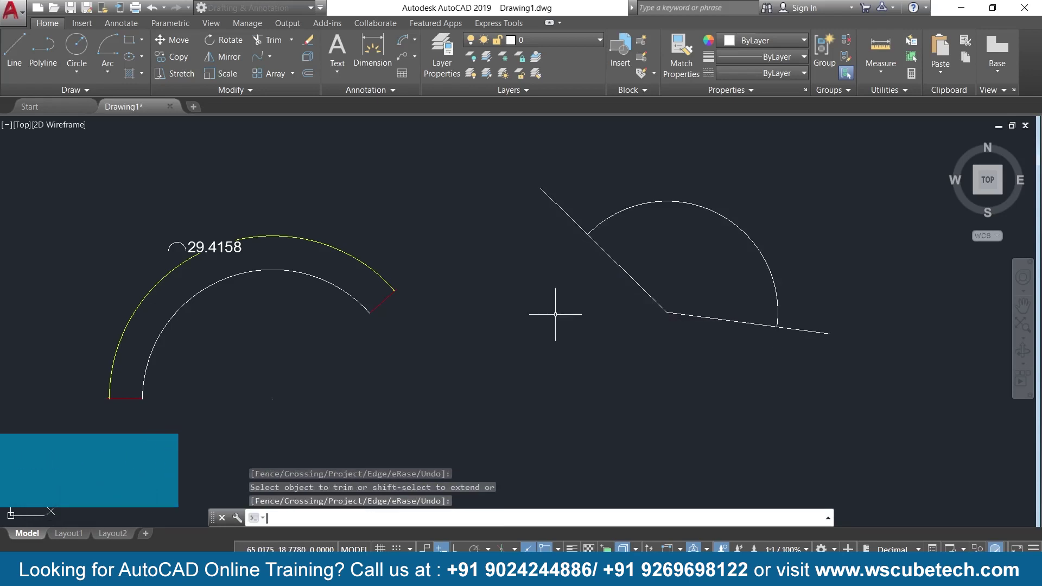
{"action": "key", "text": "Return"}
{"action": "scroll", "coordinate": [606, 282], "scroll_direction": "up", "scroll_amount": 2}
{"action": "scroll", "coordinate": [592, 283], "scroll_direction": "down", "scroll_amount": 2}
{"action": "middle_click_drag", "start_coordinate": [591, 285], "coordinate": [463, 332]}
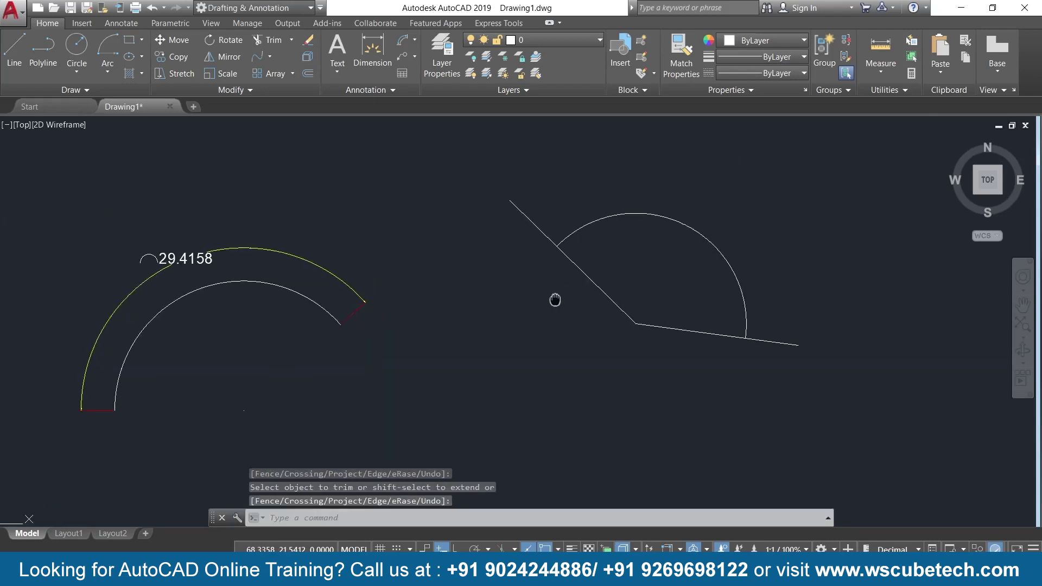
Add a 26.0137 arc-length dimension above the trimmed arc, then select the 29.4158 dimension
{"action": "left_click", "coordinate": [414, 40]}
{"action": "left_click", "coordinate": [437, 146]}
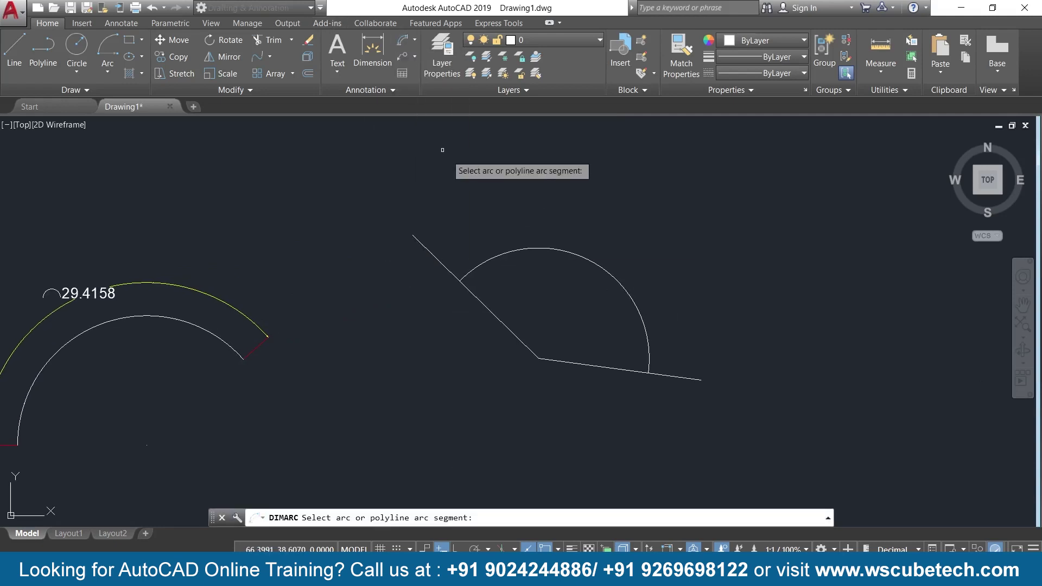
{"action": "left_click", "coordinate": [578, 253]}
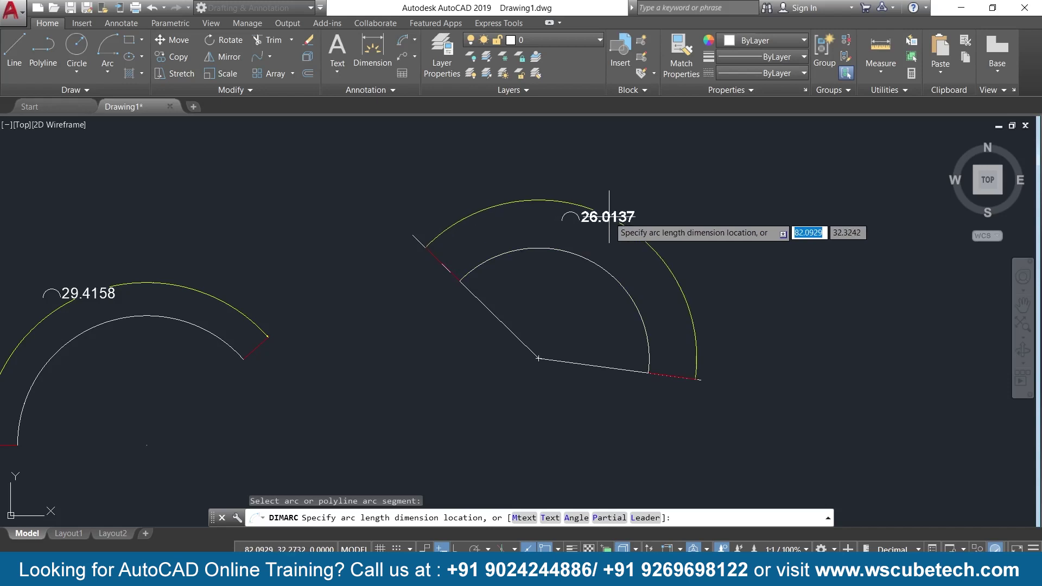
{"action": "left_click", "coordinate": [608, 216]}
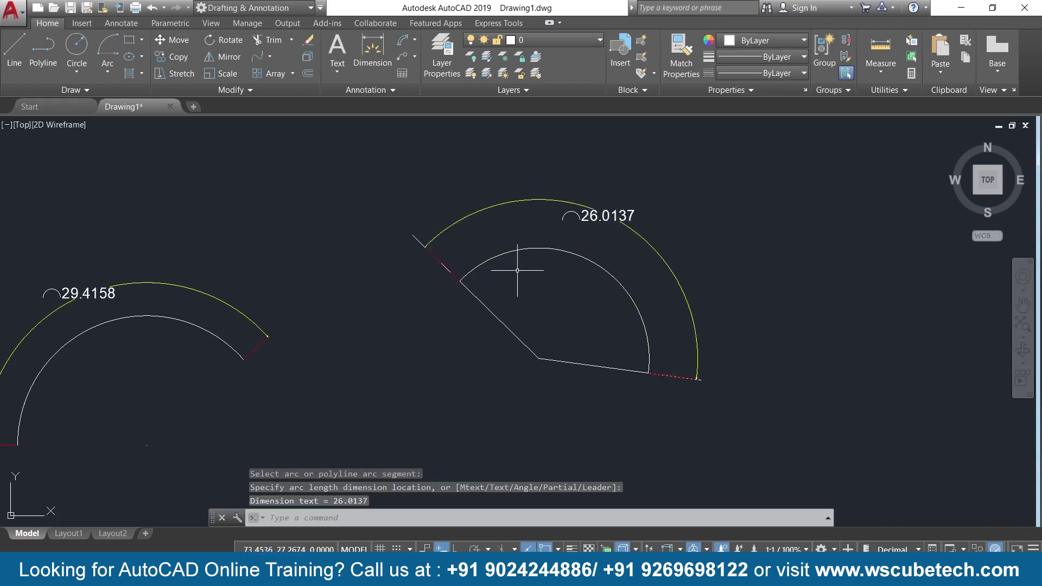
{"action": "scroll", "coordinate": [524, 272], "scroll_direction": "down", "scroll_amount": 3}
{"action": "scroll", "coordinate": [524, 273], "scroll_direction": "up", "scroll_amount": 2}
{"action": "scroll", "coordinate": [524, 272], "scroll_direction": "down", "scroll_amount": 1}
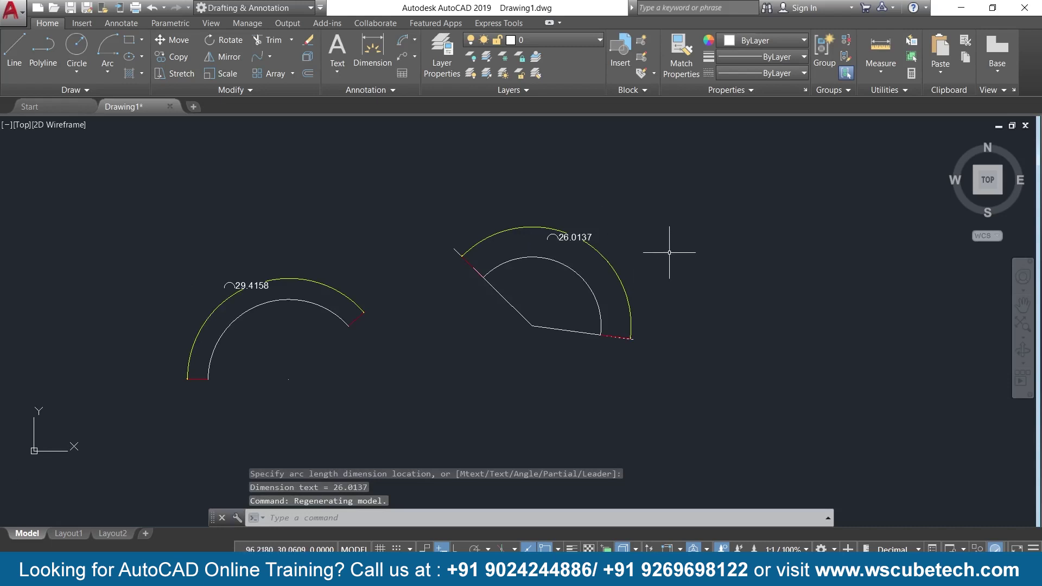
{"action": "scroll", "coordinate": [431, 293], "scroll_direction": "up", "scroll_amount": 2}
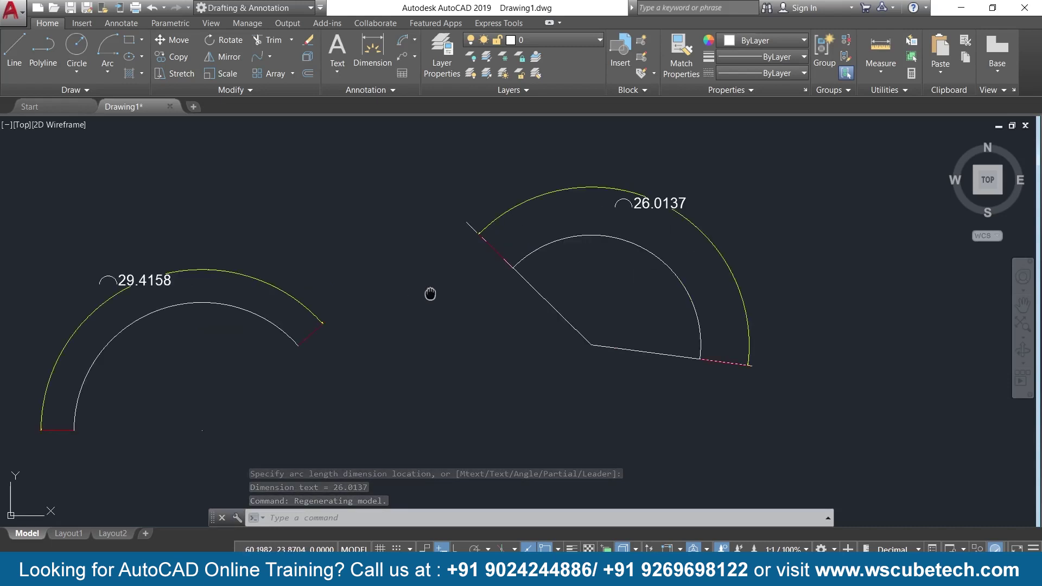
{"action": "middle_click_drag", "start_coordinate": [431, 293], "coordinate": [614, 258]}
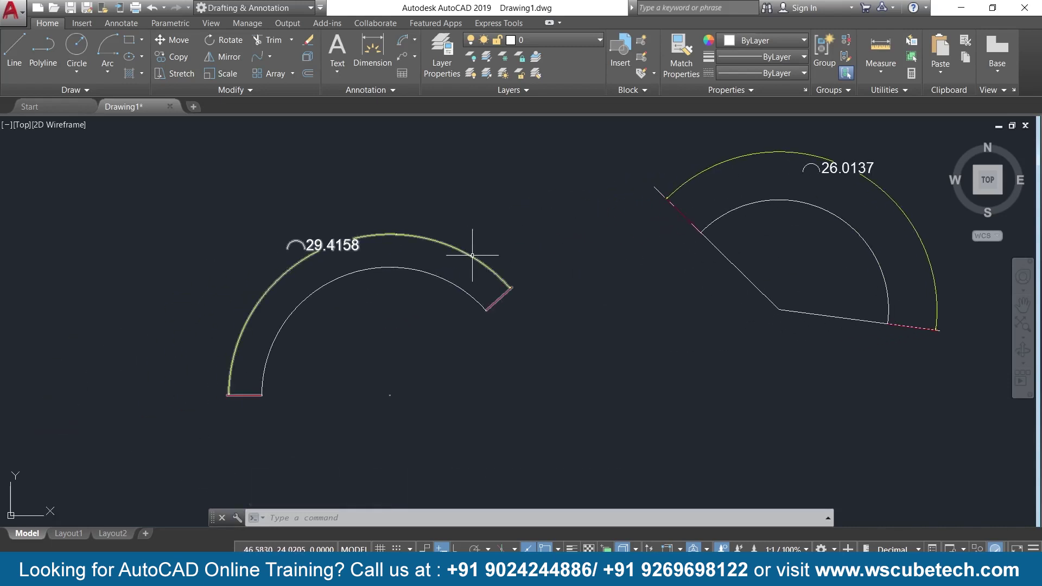
{"action": "left_click", "coordinate": [469, 255]}
Delete the 29.4158 dimension and start a new arc-length dimension on the left arc
{"action": "key", "text": "Delete"}
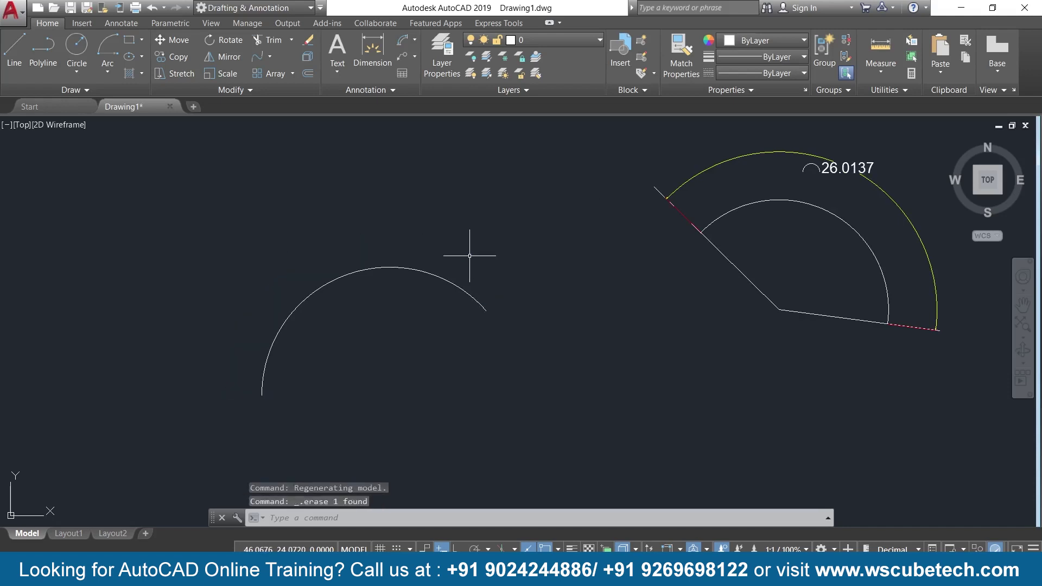
{"action": "left_click", "coordinate": [414, 40]}
{"action": "left_click", "coordinate": [447, 154]}
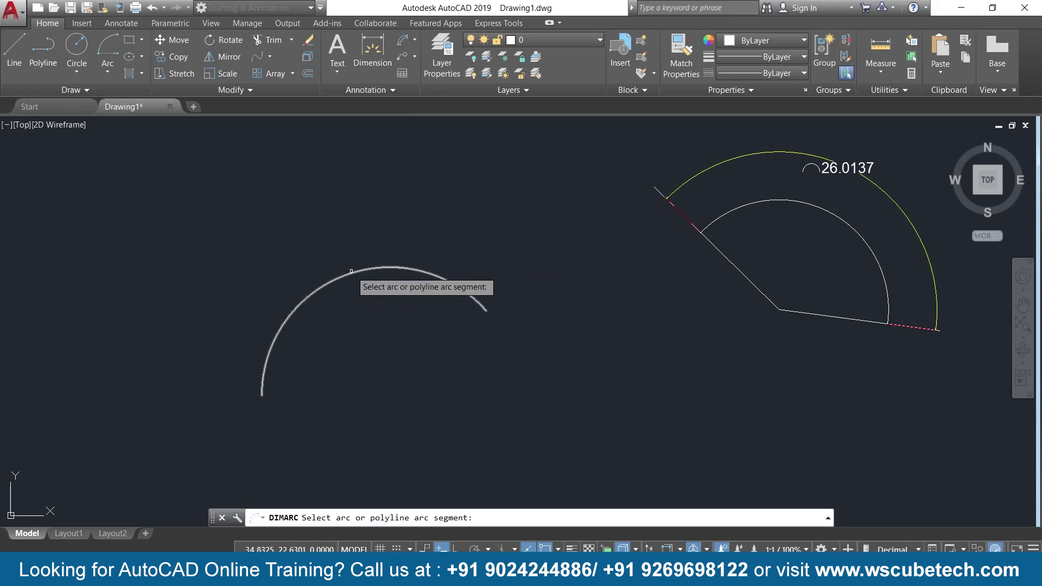
{"action": "left_click", "coordinate": [351, 271]}
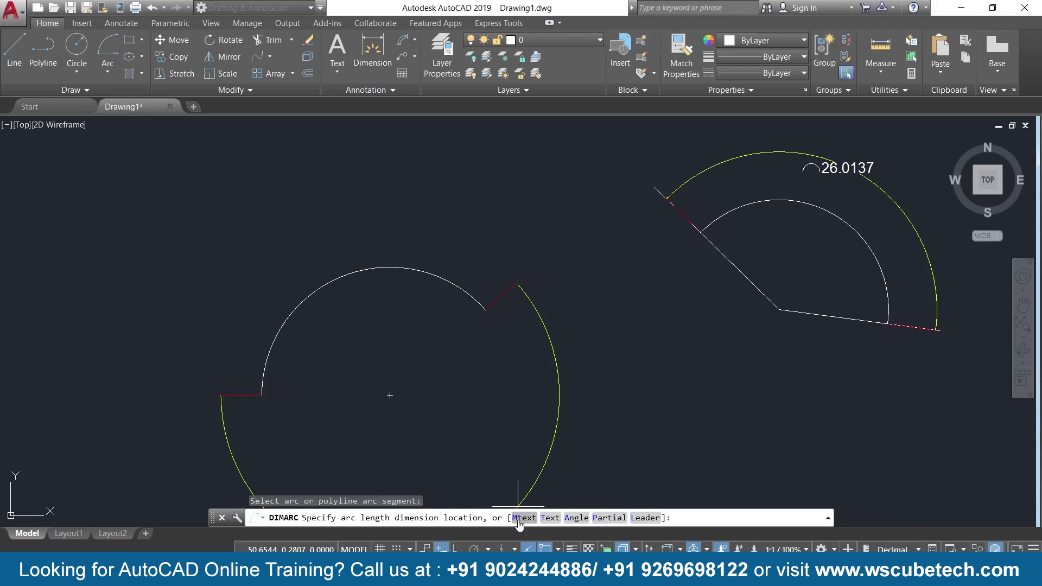
Prefix the dimension text with 'auto' via Mtext and place it above the arc as auto29.4158
{"action": "left_click", "coordinate": [518, 519]}
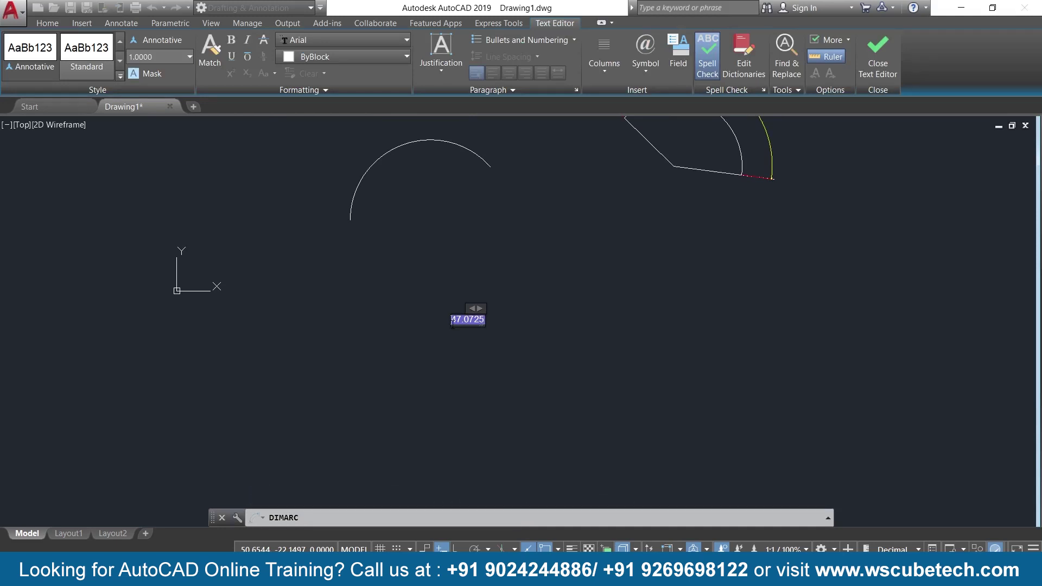
{"action": "type", "text": "auto"}
{"action": "left_click", "coordinate": [880, 58]}
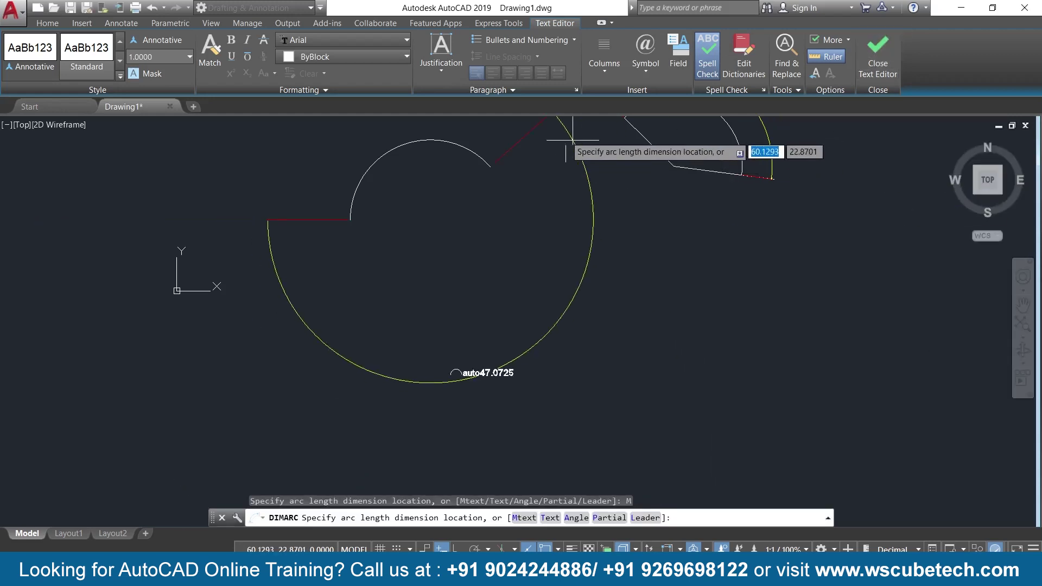
{"action": "middle_click_drag", "start_coordinate": [486, 137], "coordinate": [548, 300]}
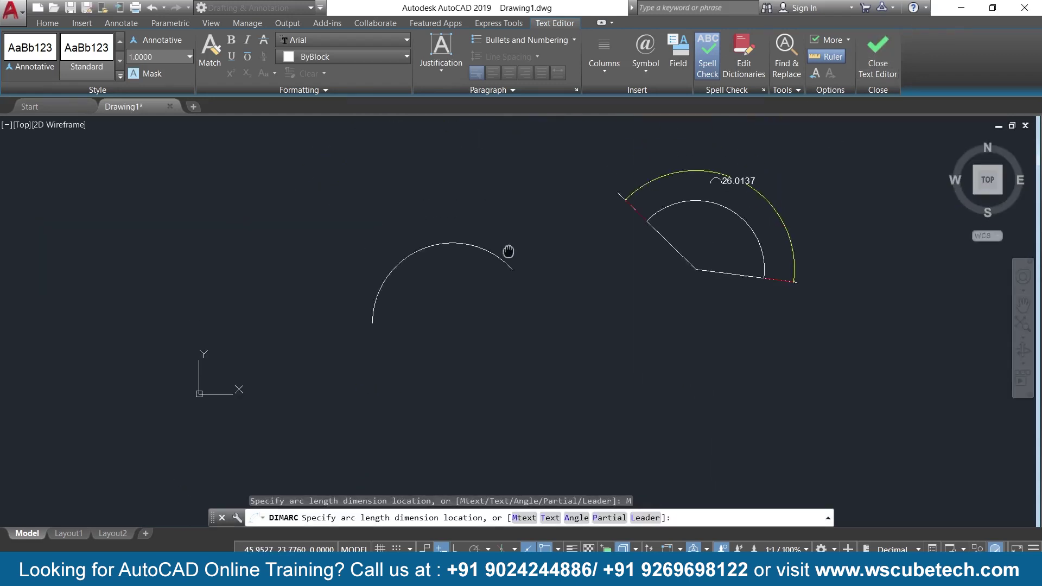
{"action": "left_click", "coordinate": [517, 260]}
{"action": "scroll", "coordinate": [519, 218], "scroll_direction": "up", "scroll_amount": 3}
{"action": "scroll", "coordinate": [518, 223], "scroll_direction": "down", "scroll_amount": 1}
{"action": "middle_click_drag", "start_coordinate": [518, 228], "coordinate": [515, 192]}
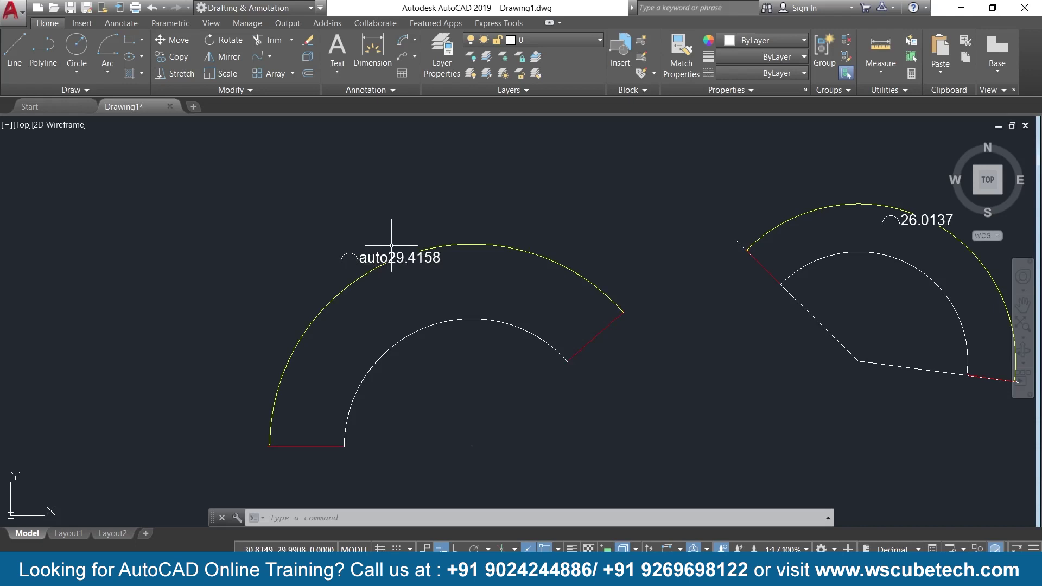
{"action": "left_click", "coordinate": [430, 254]}
Replace that dimension with an arc-length dimension whose Text option overrides the value with 'auto'
{"action": "key", "text": "Delete"}
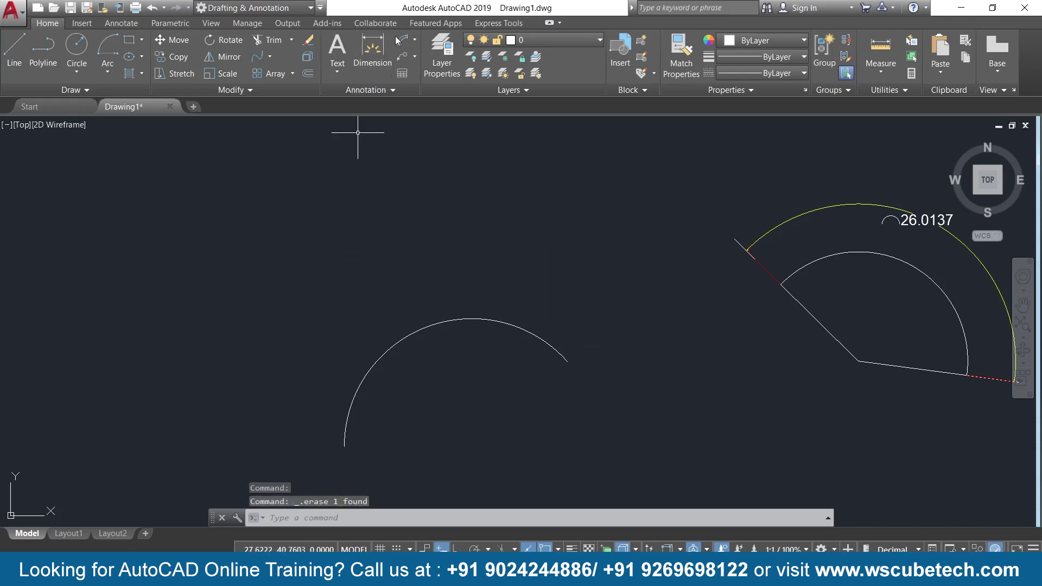
{"action": "left_click", "coordinate": [406, 45]}
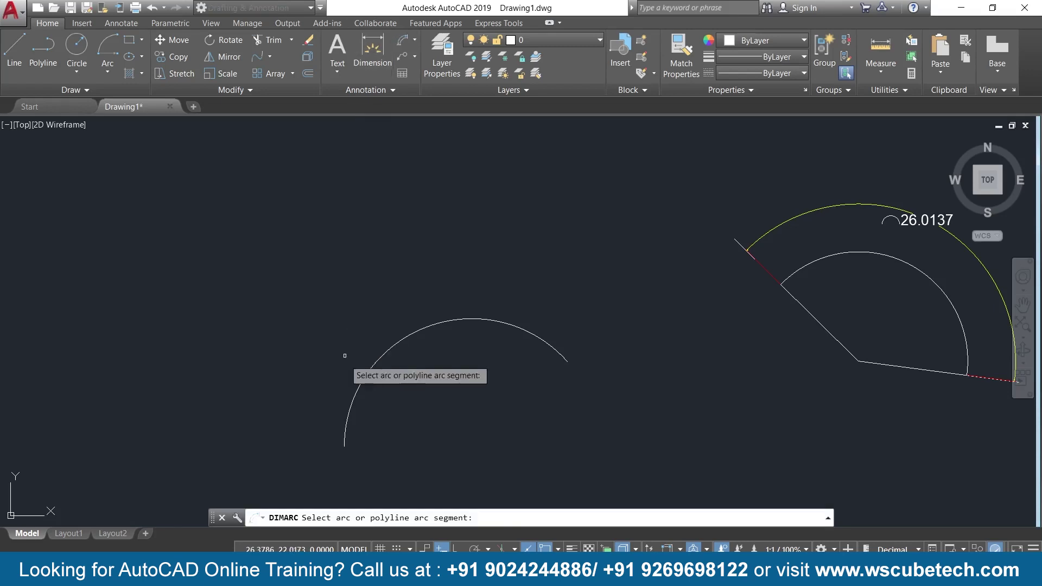
{"action": "left_click", "coordinate": [358, 392]}
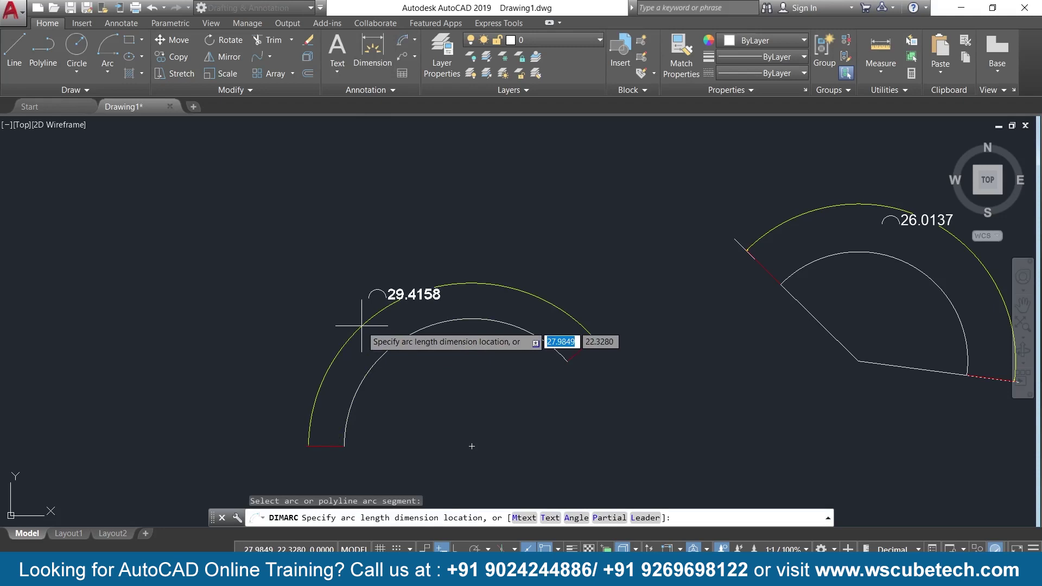
{"action": "type", "text": "t"}
{"action": "key", "text": "Return"}
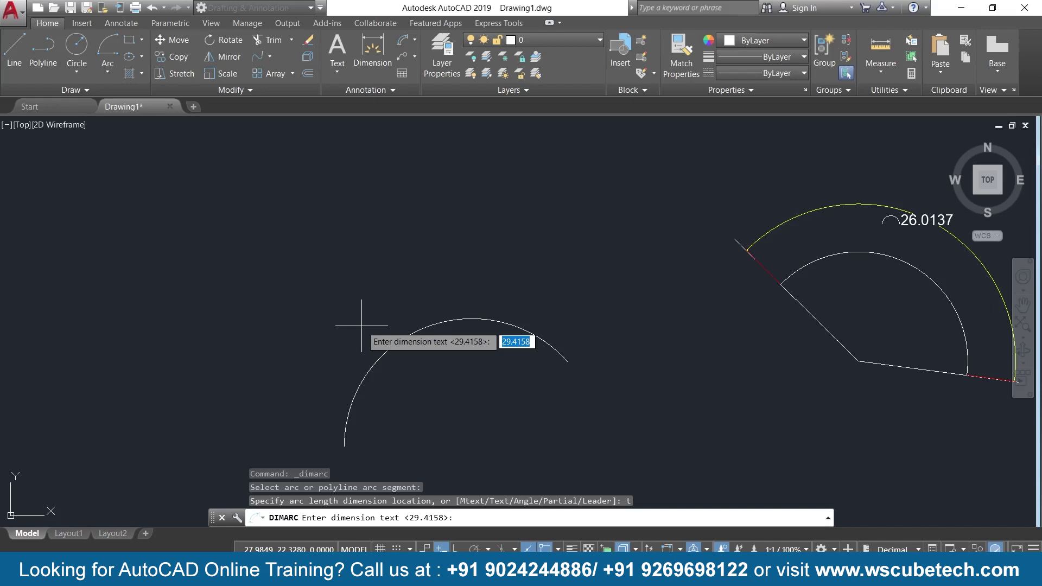
{"action": "type", "text": "auto"}
{"action": "key", "text": "Return"}
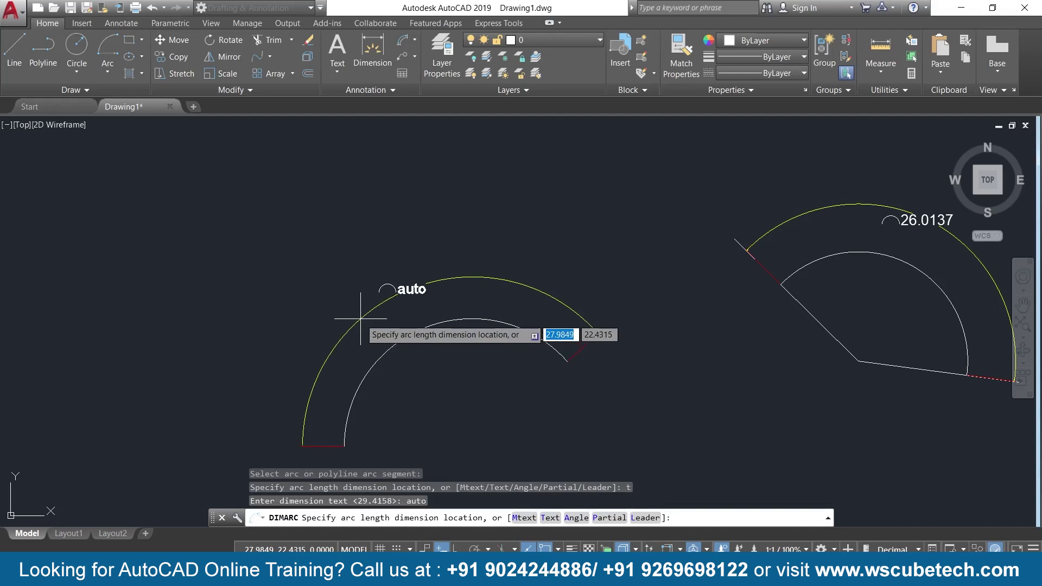
{"action": "left_click", "coordinate": [383, 295]}
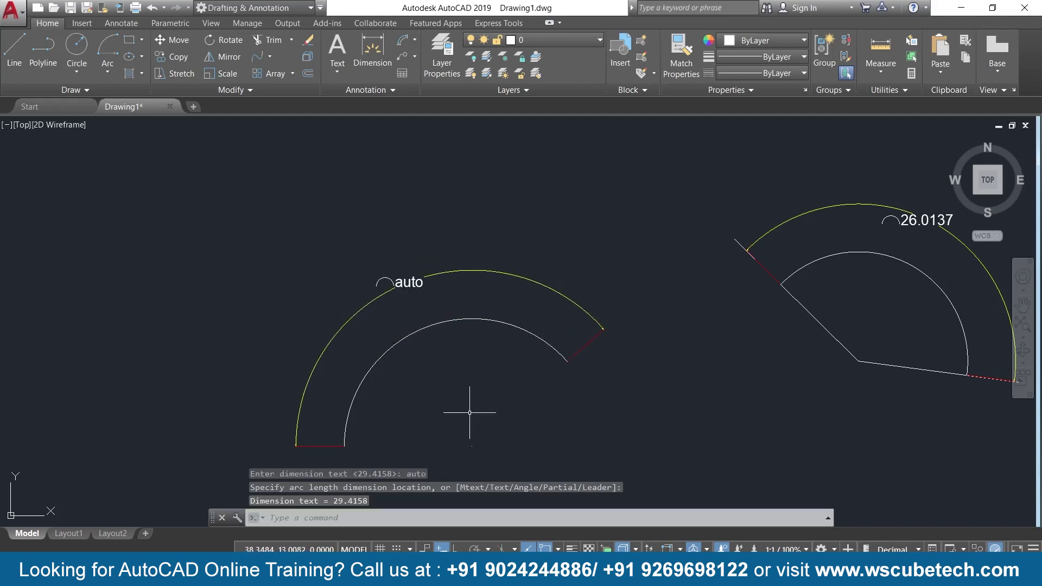
Add an outer arc-length dimension using Mtext, showing 'auto' above 29.4158 on two lines
{"action": "left_click", "coordinate": [402, 41]}
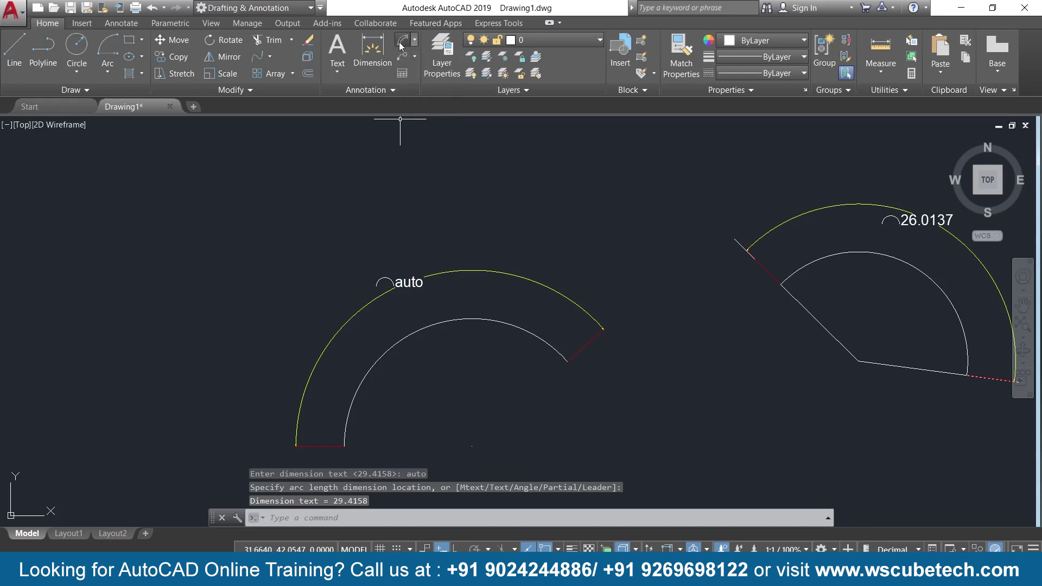
{"action": "left_click", "coordinate": [439, 322]}
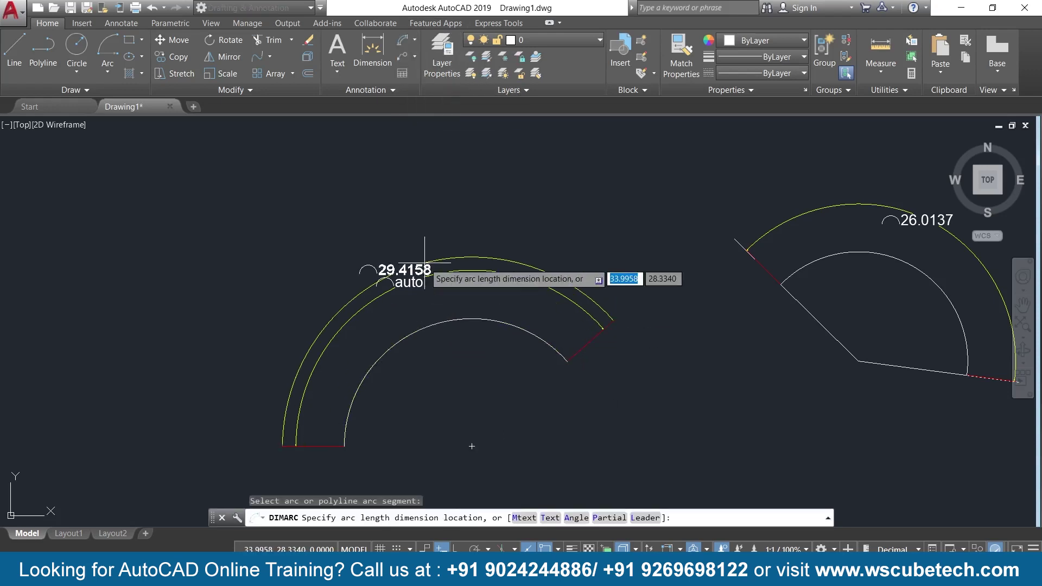
{"action": "type", "text": "m"}
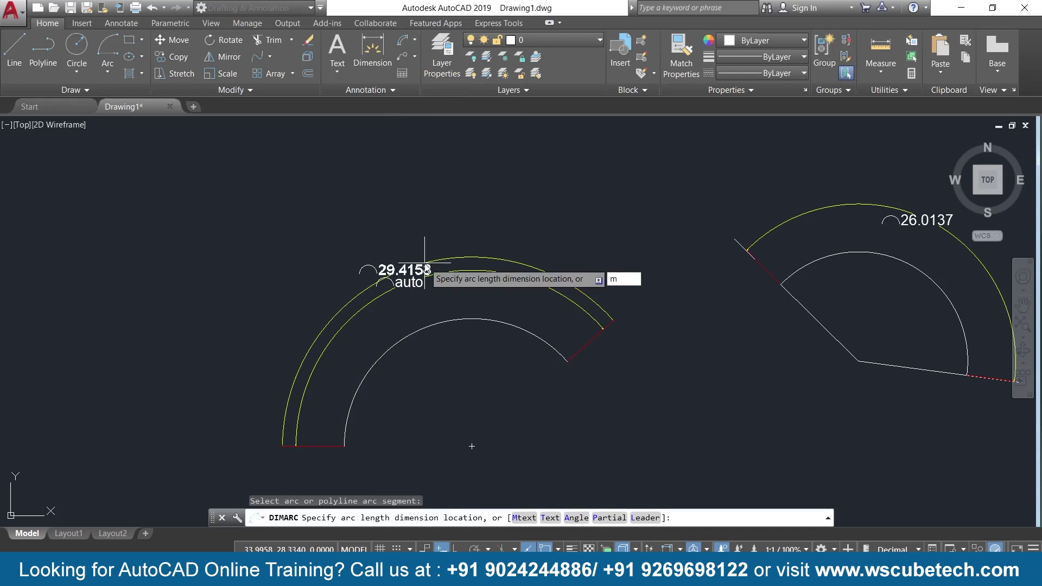
{"action": "key", "text": "Return"}
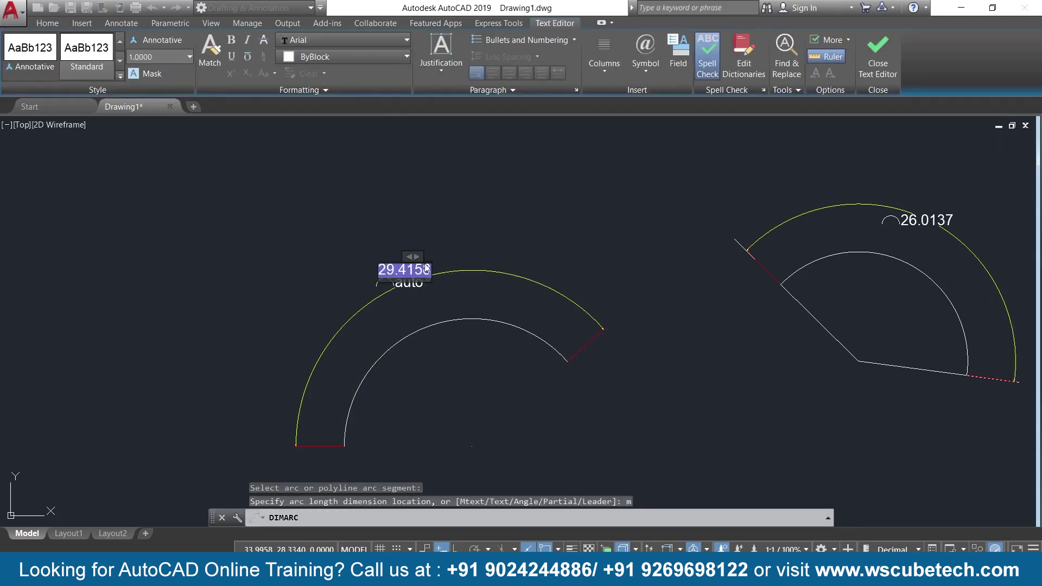
{"action": "type", "text": "auto"}
{"action": "key", "text": "Return"}
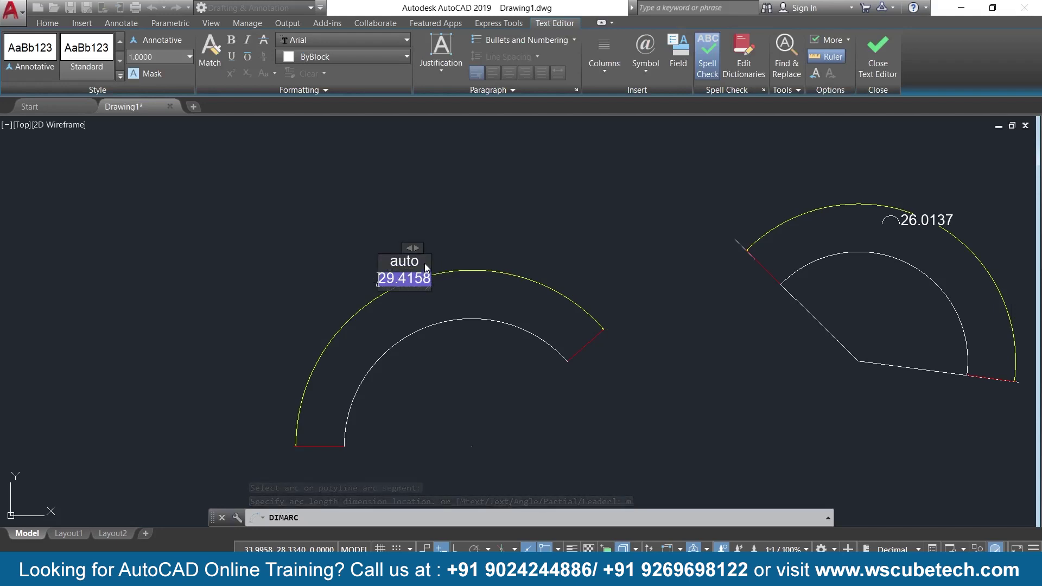
{"action": "left_click", "coordinate": [878, 54]}
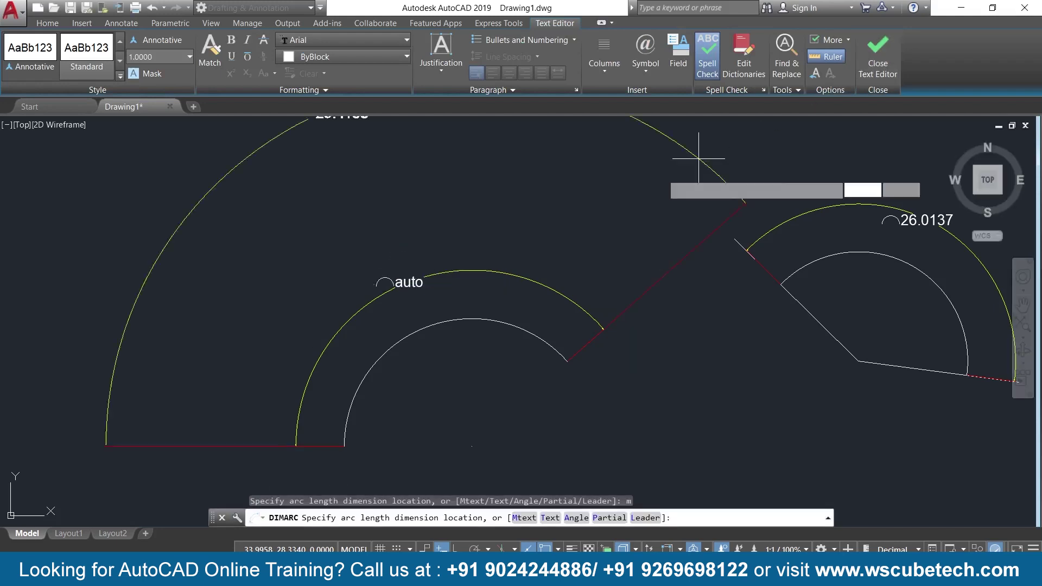
{"action": "left_click", "coordinate": [333, 277]}
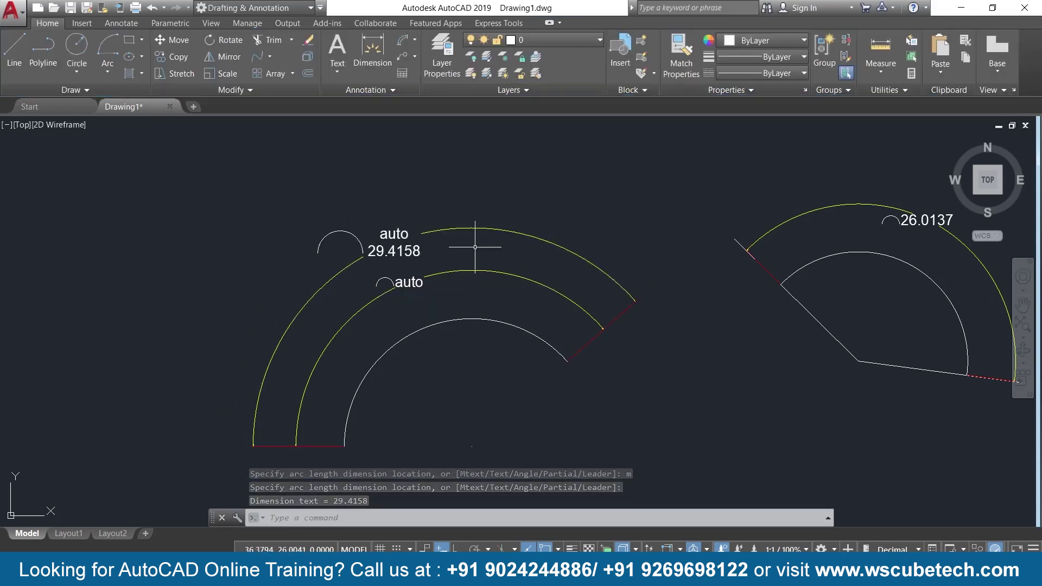
{"action": "left_click", "coordinate": [408, 40]}
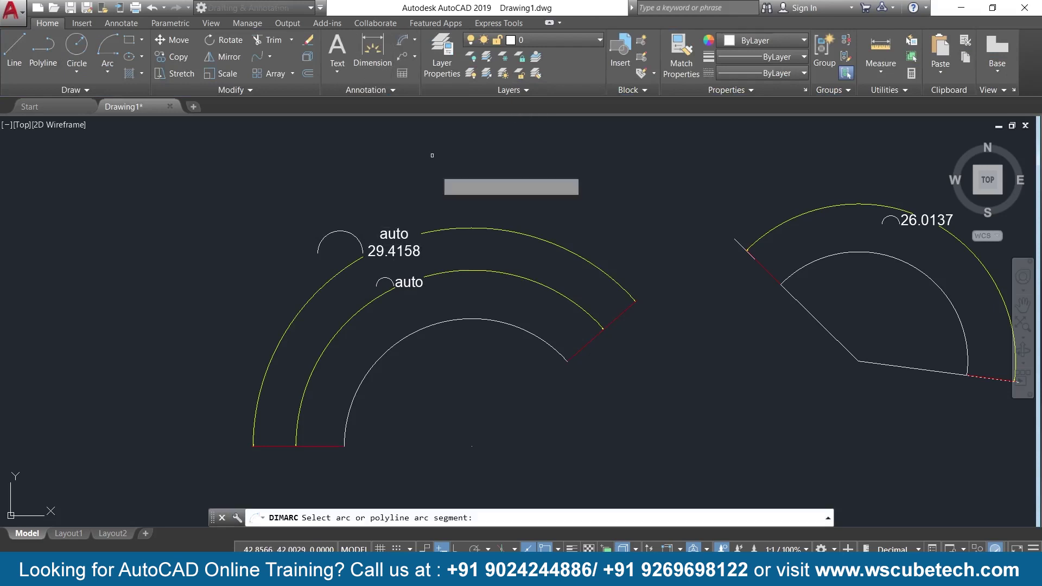
Add an arc-length dimension inside the left arc with its 29.4158 text angled at 60 degrees
{"action": "left_click", "coordinate": [442, 322]}
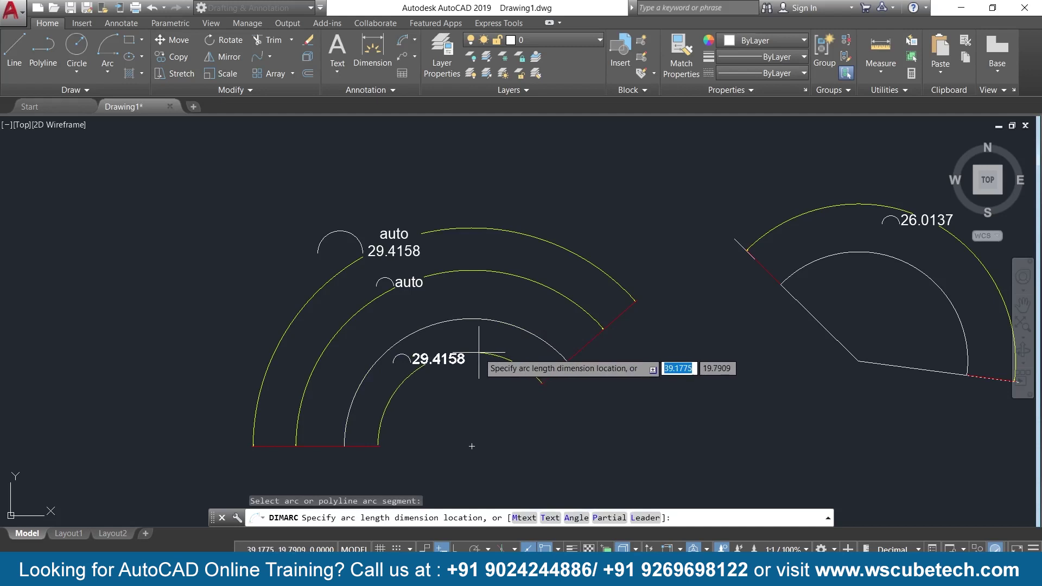
{"action": "type", "text": "a"}
{"action": "key", "text": "Return"}
{"action": "type", "text": "60"}
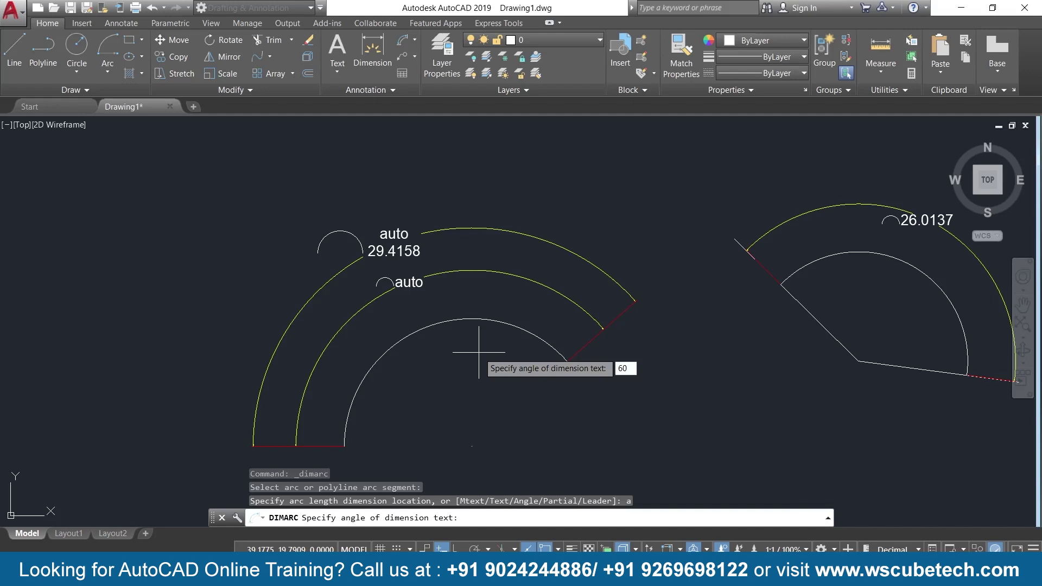
{"action": "key", "text": "Return"}
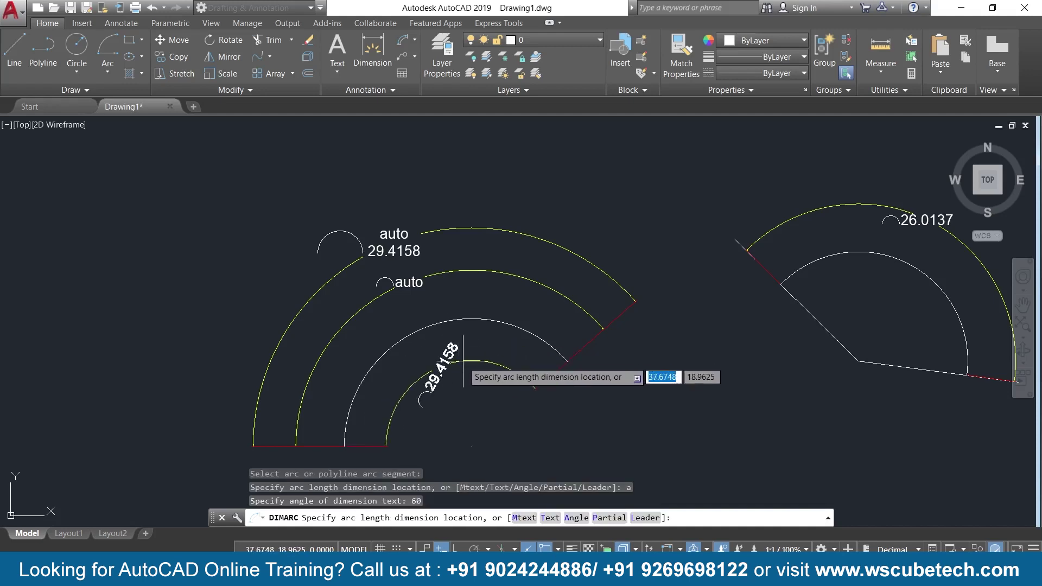
{"action": "left_click", "coordinate": [463, 361]}
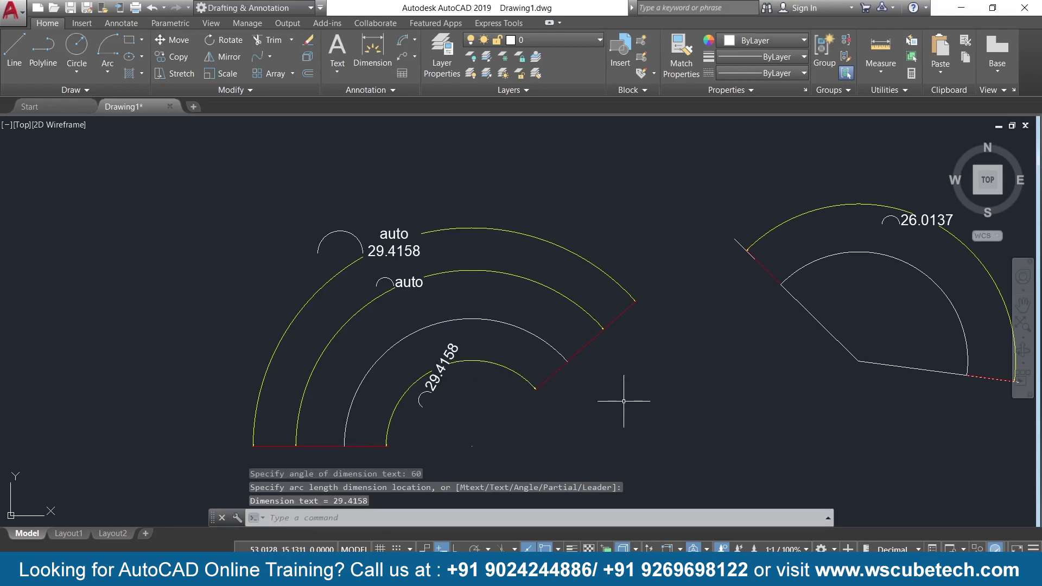
{"action": "scroll", "coordinate": [623, 401], "scroll_direction": "down", "scroll_amount": 2}
{"action": "scroll", "coordinate": [623, 401], "scroll_direction": "up", "scroll_amount": 4}
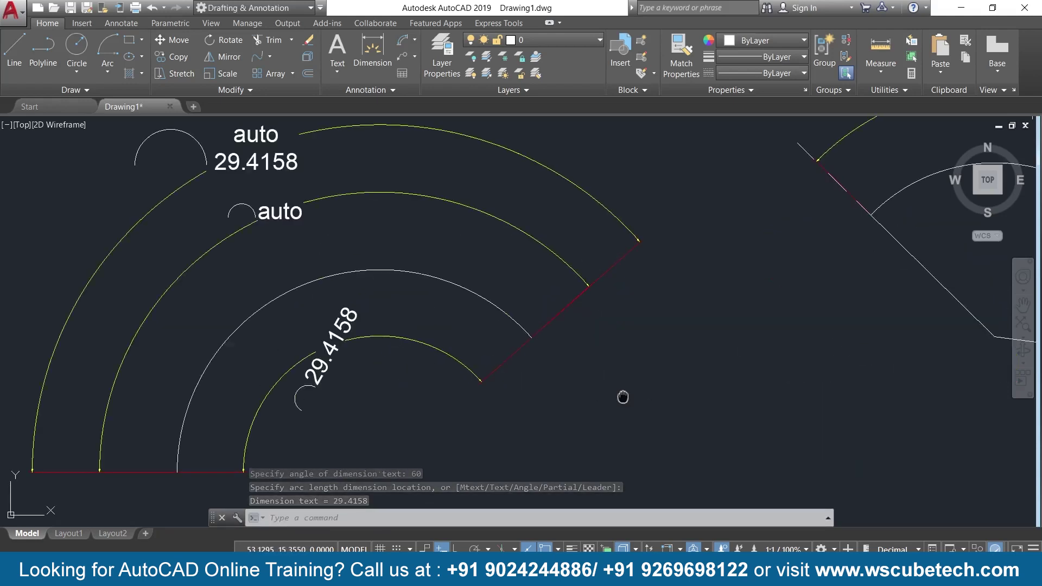
{"action": "middle_click_drag", "start_coordinate": [623, 396], "coordinate": [657, 349]}
{"action": "scroll", "coordinate": [658, 349], "scroll_direction": "down", "scroll_amount": 2}
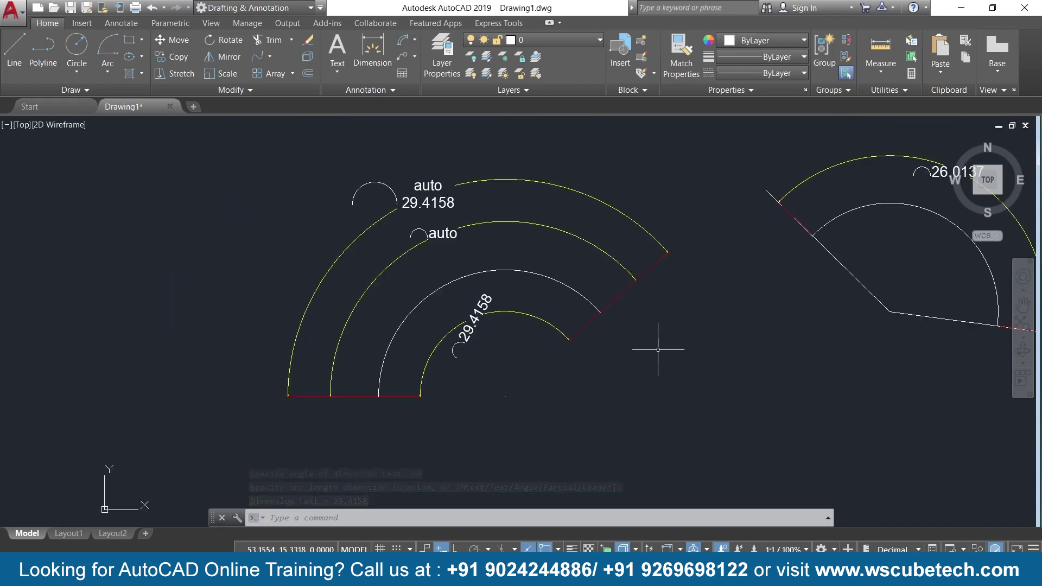
Add a 10.9218 partial arc-length dimension over part of the left figure's outer arc, placed upper left
{"action": "left_click", "coordinate": [403, 40]}
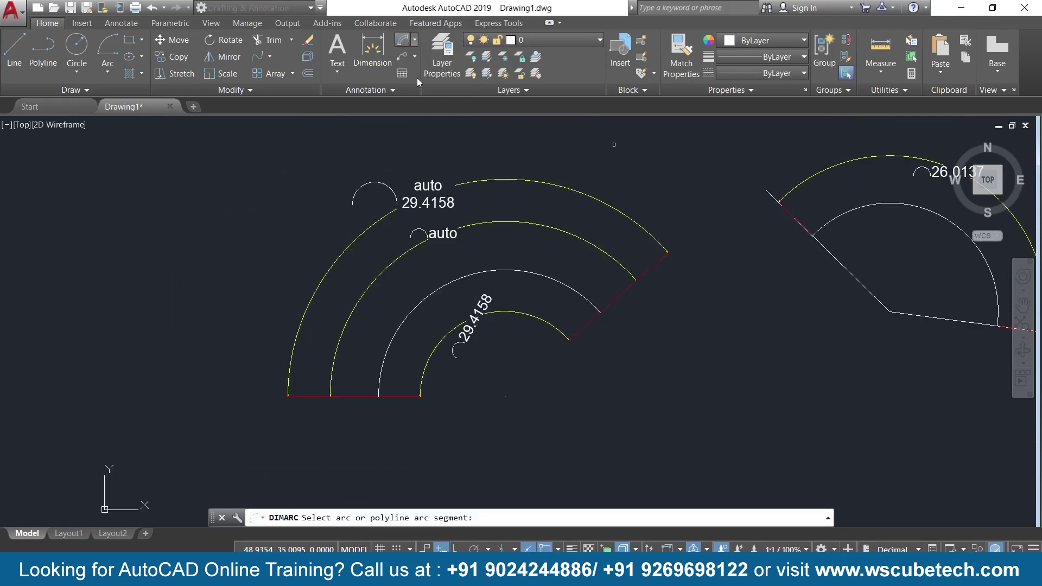
{"action": "left_click", "coordinate": [504, 270]}
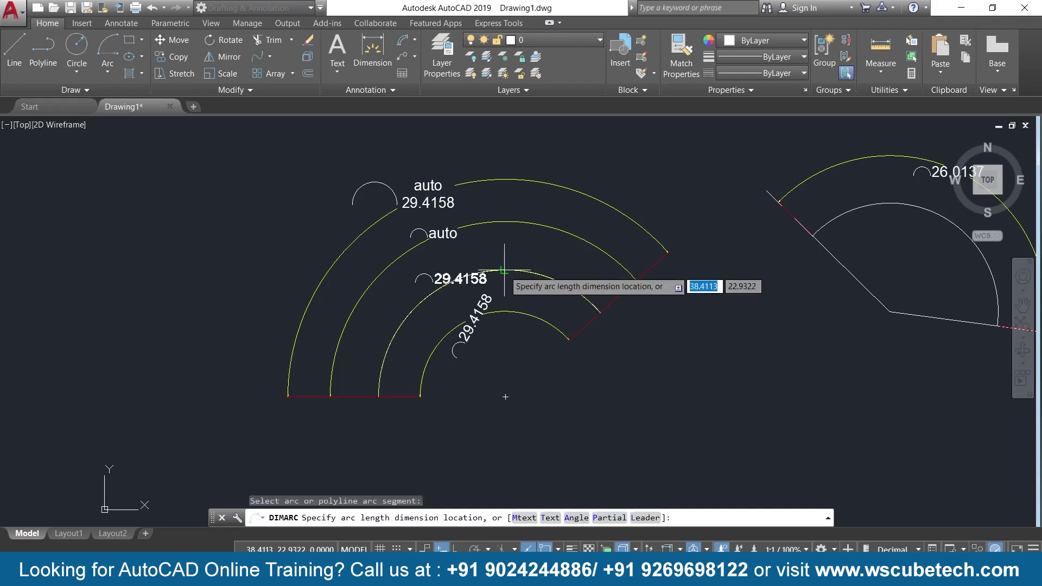
{"action": "left_click", "coordinate": [606, 519]}
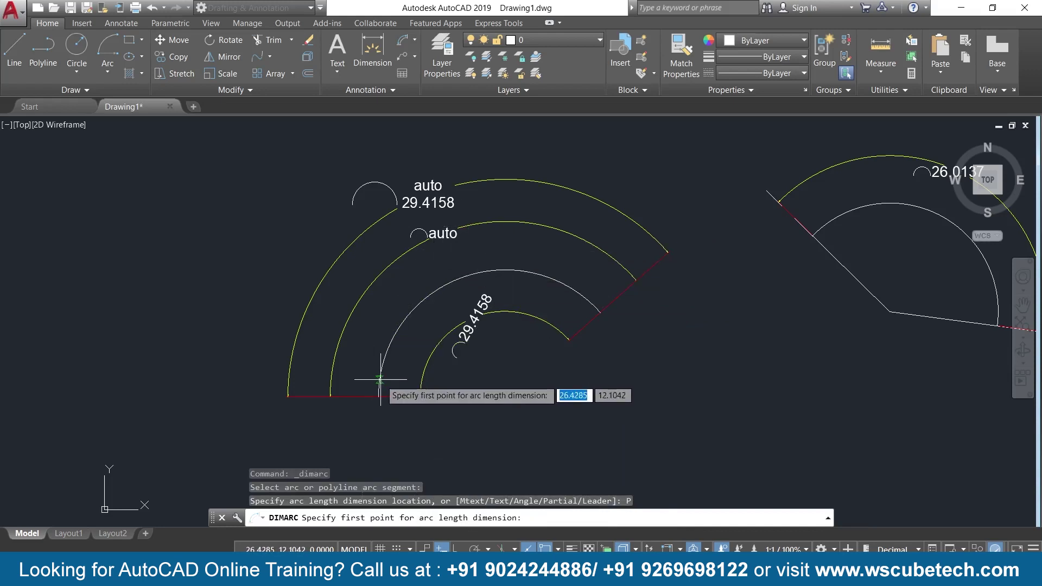
{"action": "left_click", "coordinate": [392, 339]}
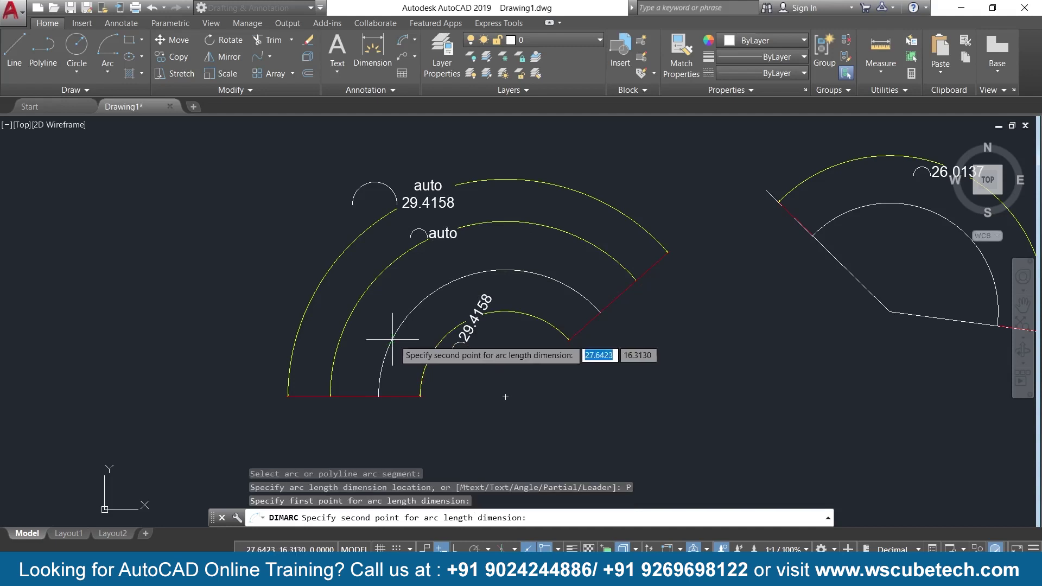
{"action": "left_click", "coordinate": [479, 273]}
{"action": "left_click", "coordinate": [319, 165]}
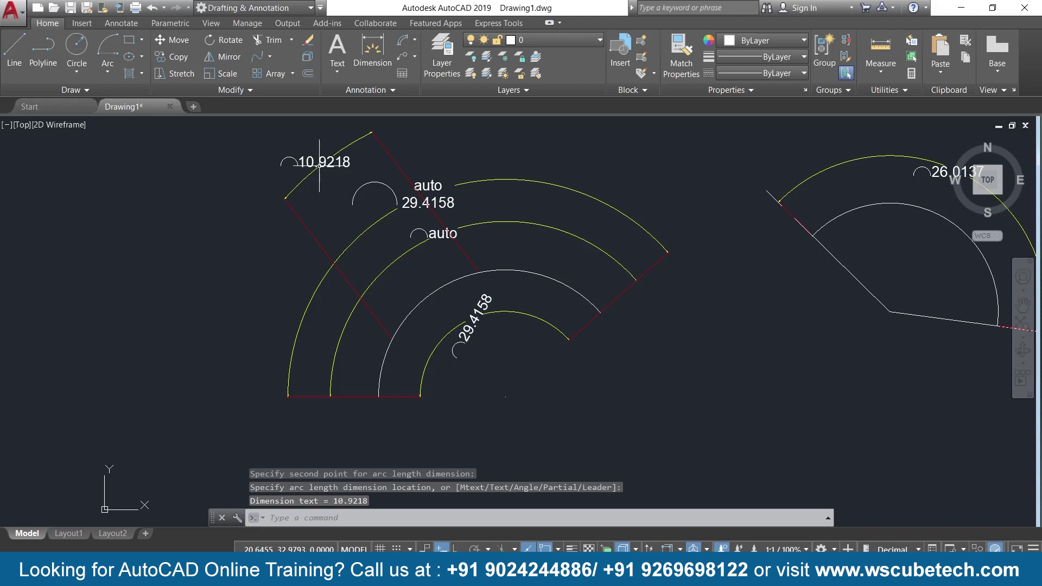
{"action": "scroll", "coordinate": [336, 191], "scroll_direction": "down", "scroll_amount": 3}
{"action": "scroll", "coordinate": [356, 194], "scroll_direction": "up", "scroll_amount": 3}
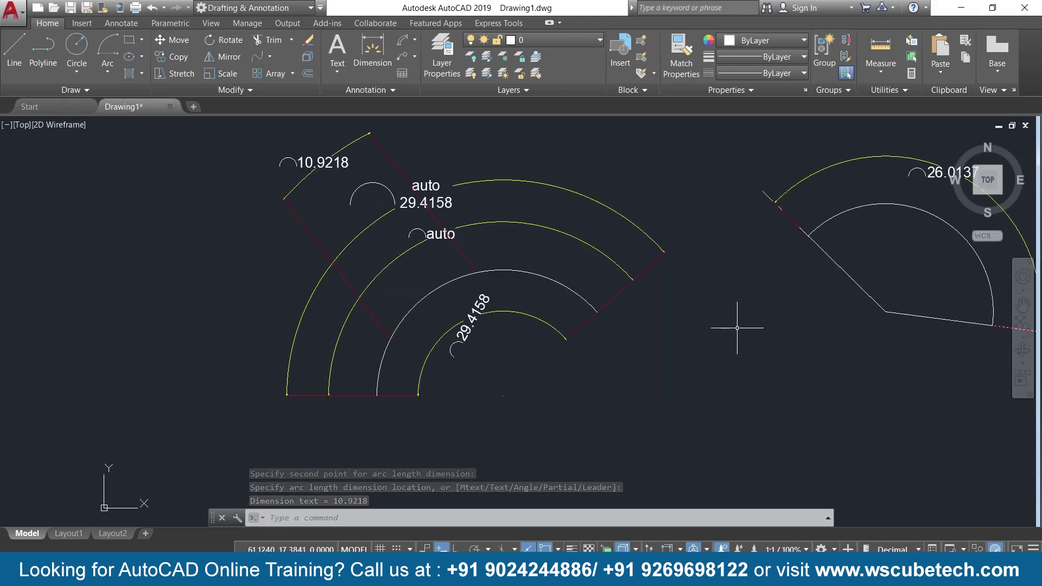
{"action": "scroll", "coordinate": [737, 327], "scroll_direction": "down", "scroll_amount": 2}
{"action": "mouse_move", "coordinate": [736, 329]}
{"action": "middle_mouse_down"}
{"action": "mouse_move", "coordinate": [507, 343]}
{"action": "mouse_move", "coordinate": [175, 325]}
{"action": "middle_mouse_up"}
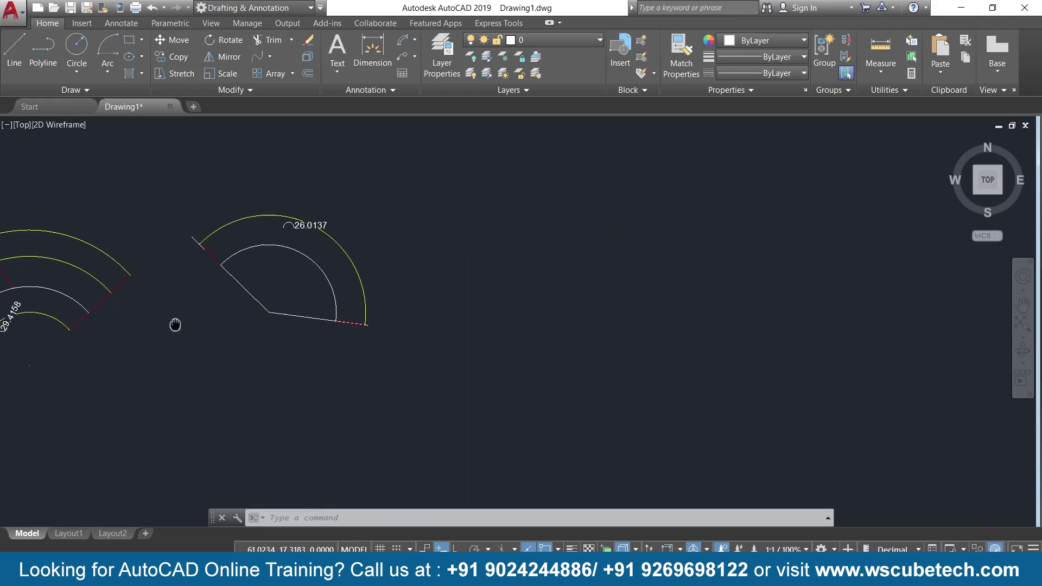
Draw a large Start-Center-End arc, about three-quarters of a circle, right of the dimensioned figures
{"action": "left_click", "coordinate": [108, 71]}
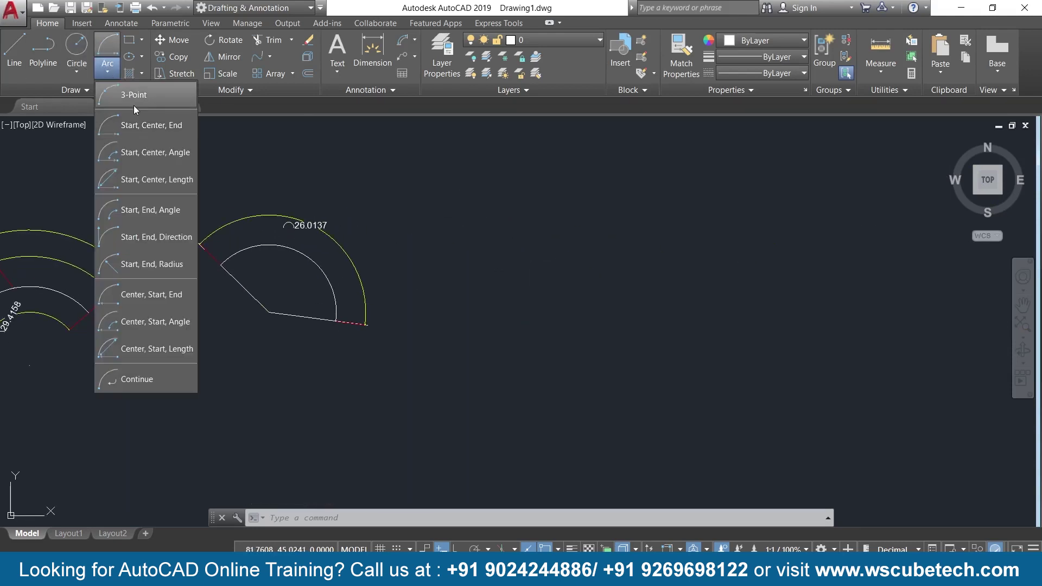
{"action": "left_click", "coordinate": [163, 129]}
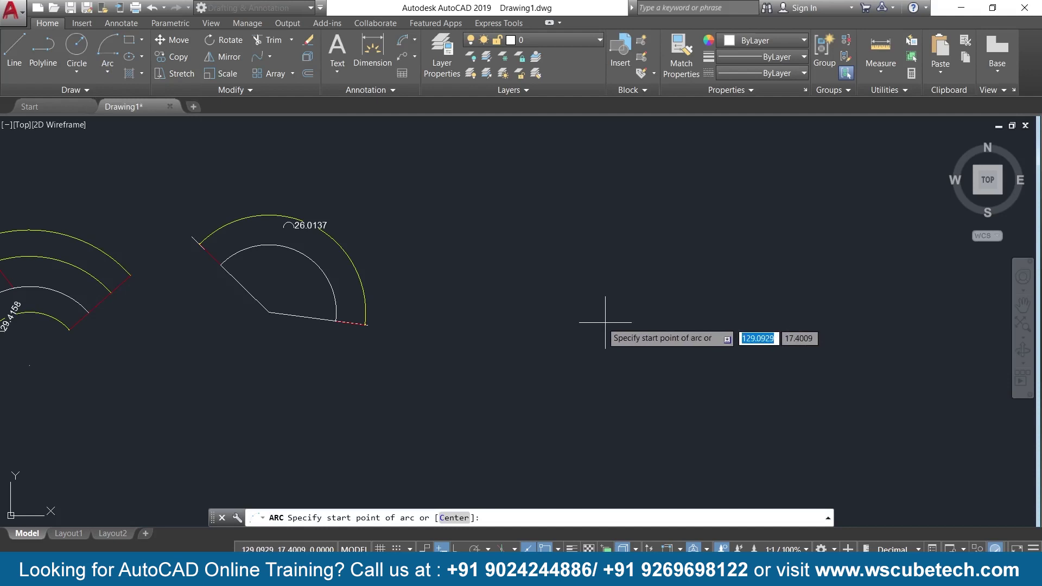
{"action": "left_click", "coordinate": [802, 321]}
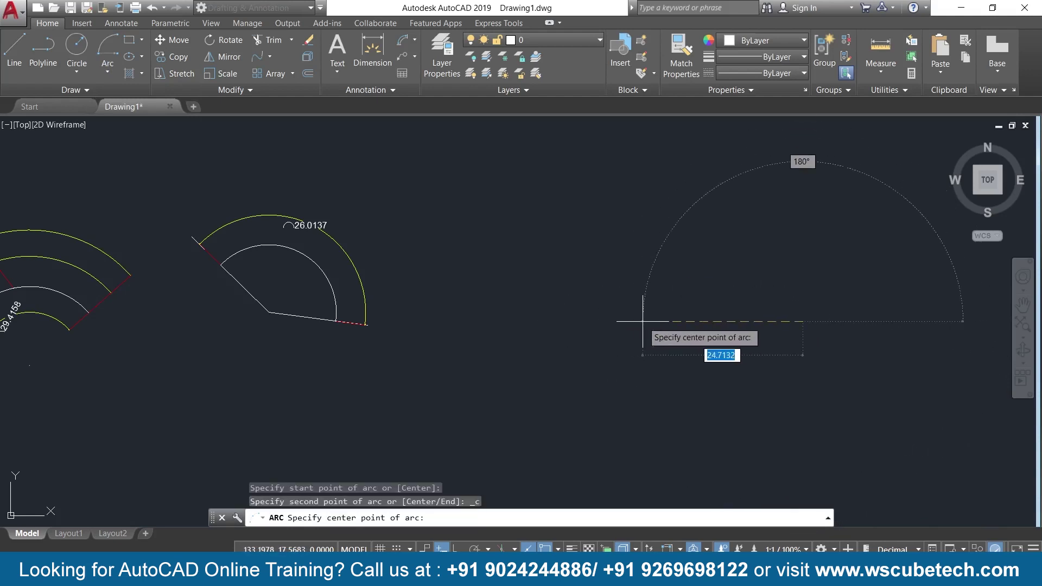
{"action": "left_click", "coordinate": [644, 321]}
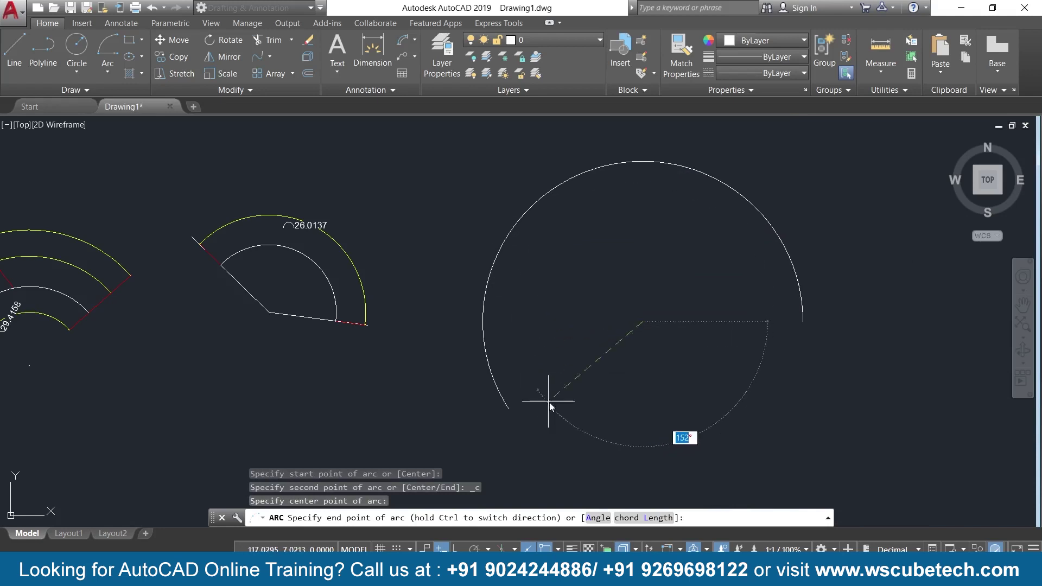
{"action": "left_click", "coordinate": [648, 394]}
{"action": "scroll", "coordinate": [687, 267], "scroll_direction": "down", "scroll_amount": 2}
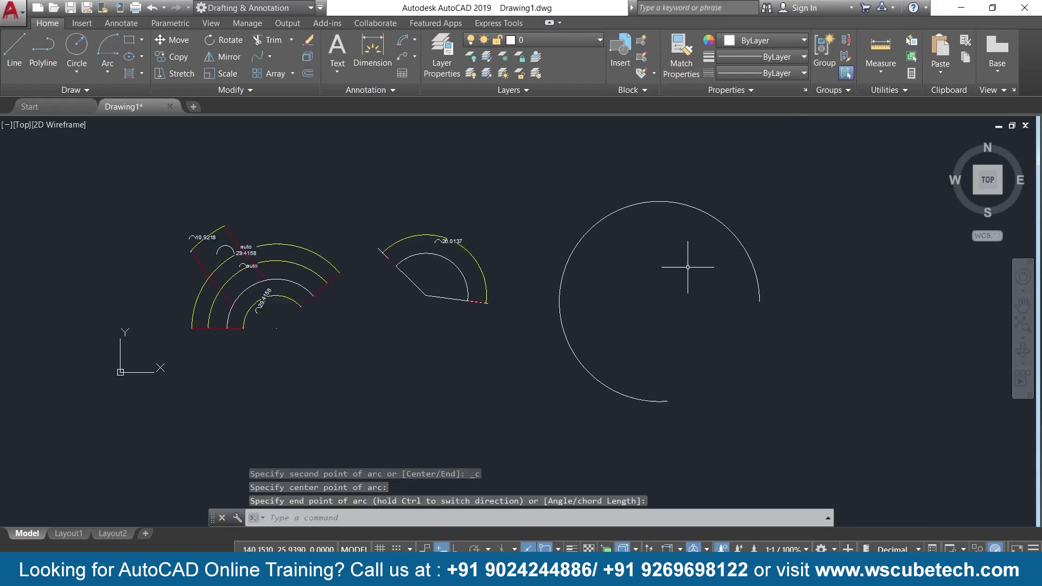
{"action": "middle_click_drag", "start_coordinate": [687, 267], "coordinate": [591, 295]}
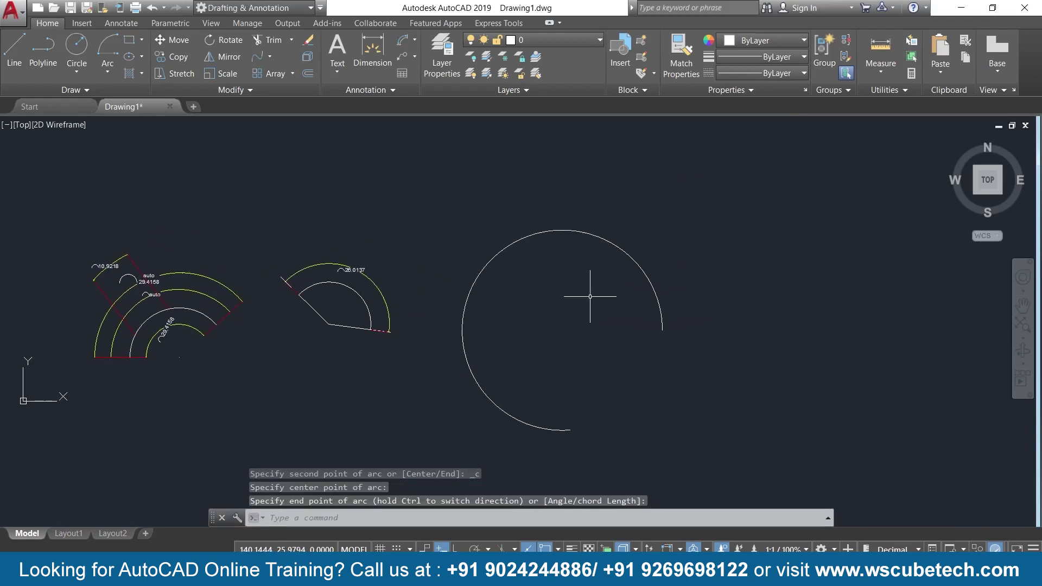
{"action": "left_click", "coordinate": [416, 41]}
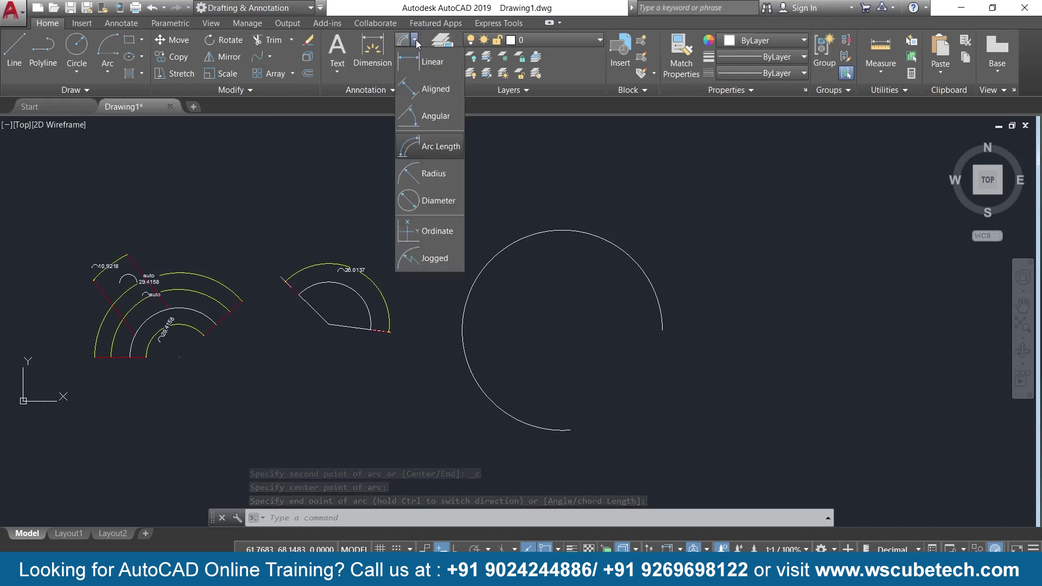
Dimension the upper-left portion of the large arc with a 63.2751 partial arc-length dimension
{"action": "left_click", "coordinate": [437, 145]}
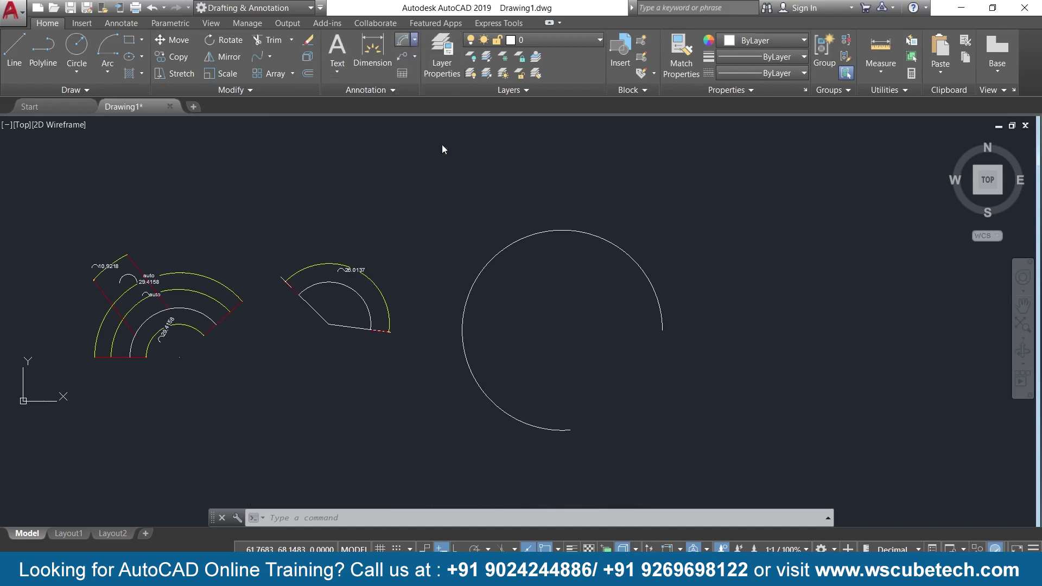
{"action": "left_click", "coordinate": [641, 265]}
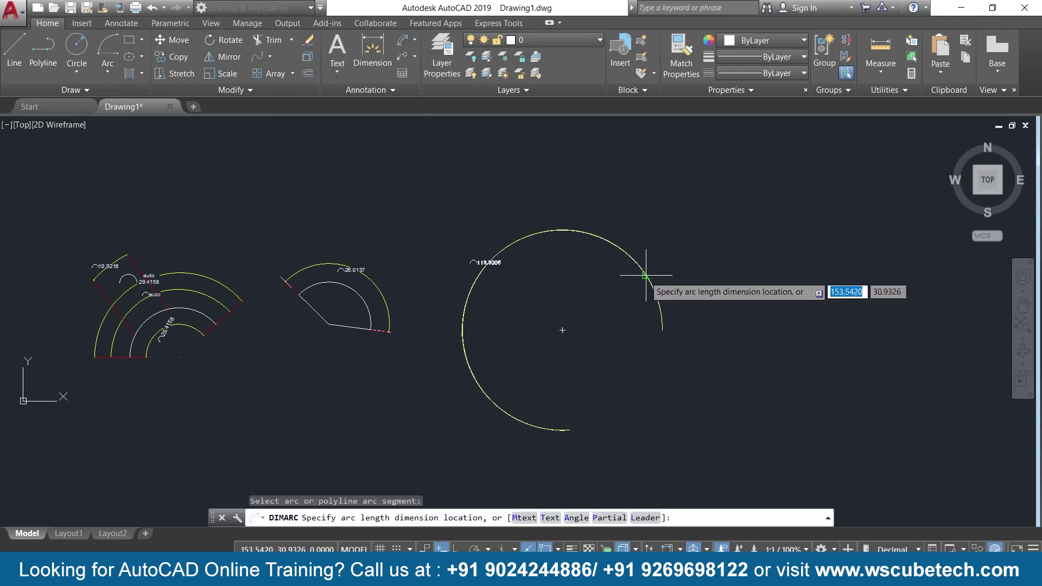
{"action": "left_click", "coordinate": [606, 518]}
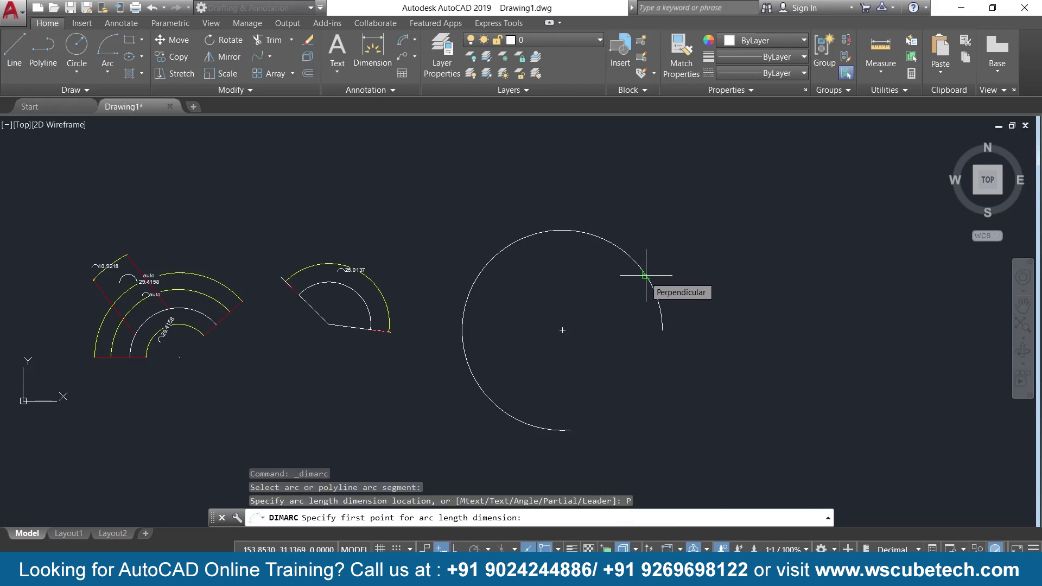
{"action": "left_click", "coordinate": [646, 276]}
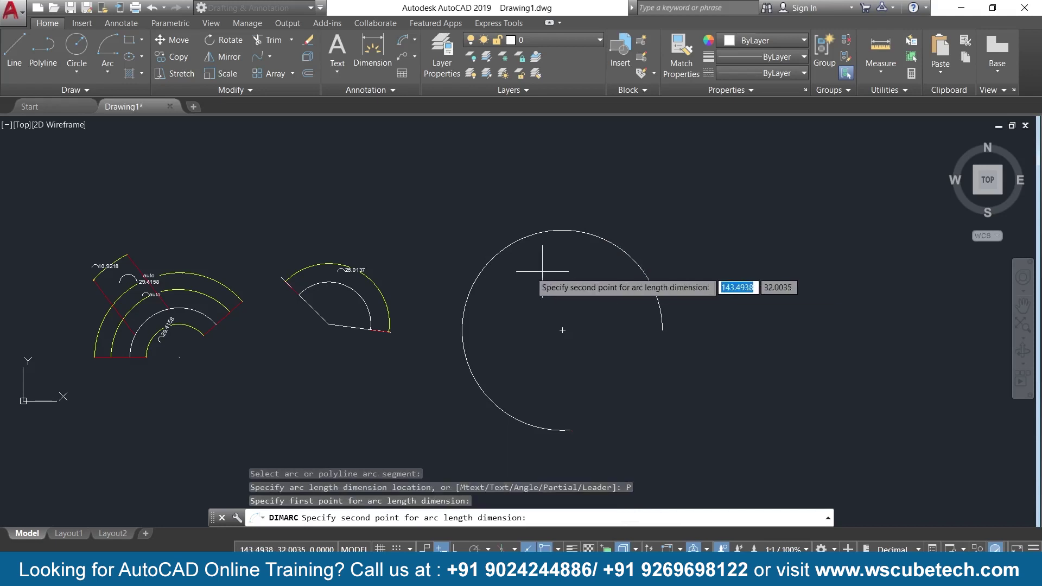
{"action": "left_click", "coordinate": [462, 330]}
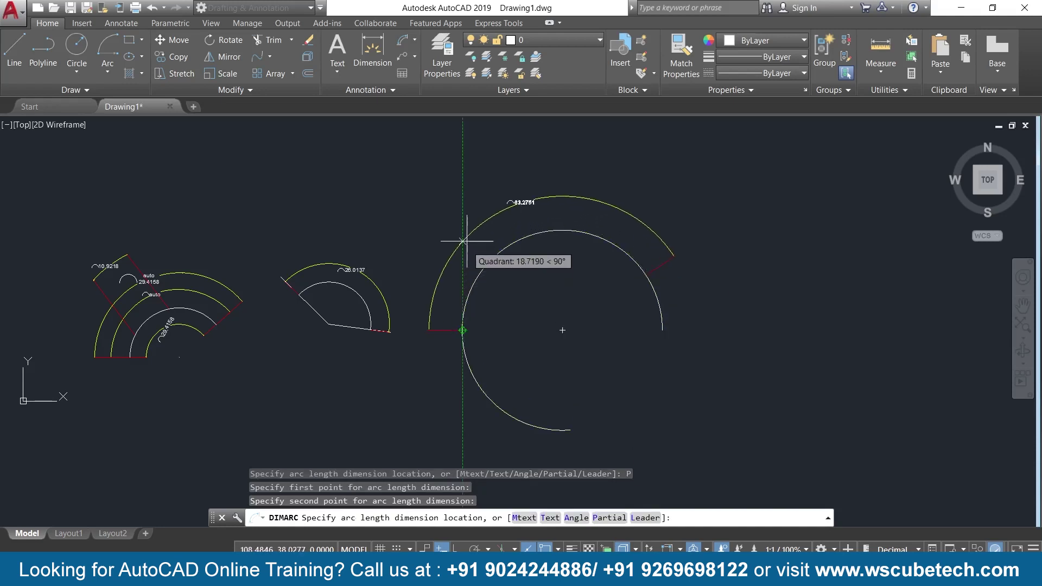
{"action": "left_click", "coordinate": [472, 225]}
{"action": "scroll", "coordinate": [468, 233], "scroll_direction": "up", "scroll_amount": 4}
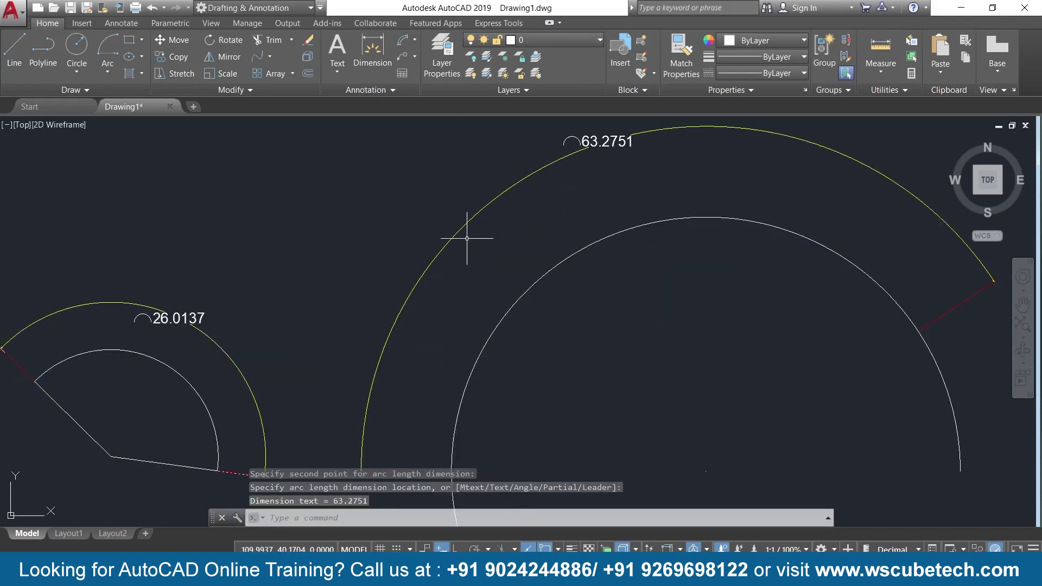
{"action": "scroll", "coordinate": [466, 237], "scroll_direction": "down", "scroll_amount": 2}
{"action": "scroll", "coordinate": [467, 238], "scroll_direction": "down", "scroll_amount": 4}
{"action": "scroll", "coordinate": [467, 238], "scroll_direction": "up", "scroll_amount": 4}
{"action": "scroll", "coordinate": [467, 238], "scroll_direction": "down", "scroll_amount": 2}
{"action": "middle_click_drag", "start_coordinate": [467, 239], "coordinate": [589, 221]}
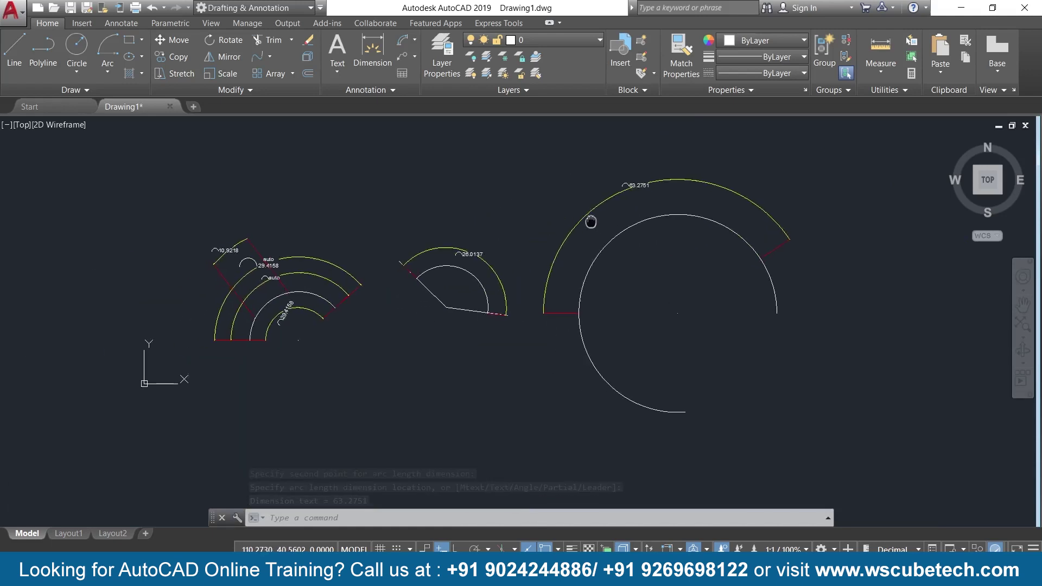
{"action": "left_click", "coordinate": [838, 203]}
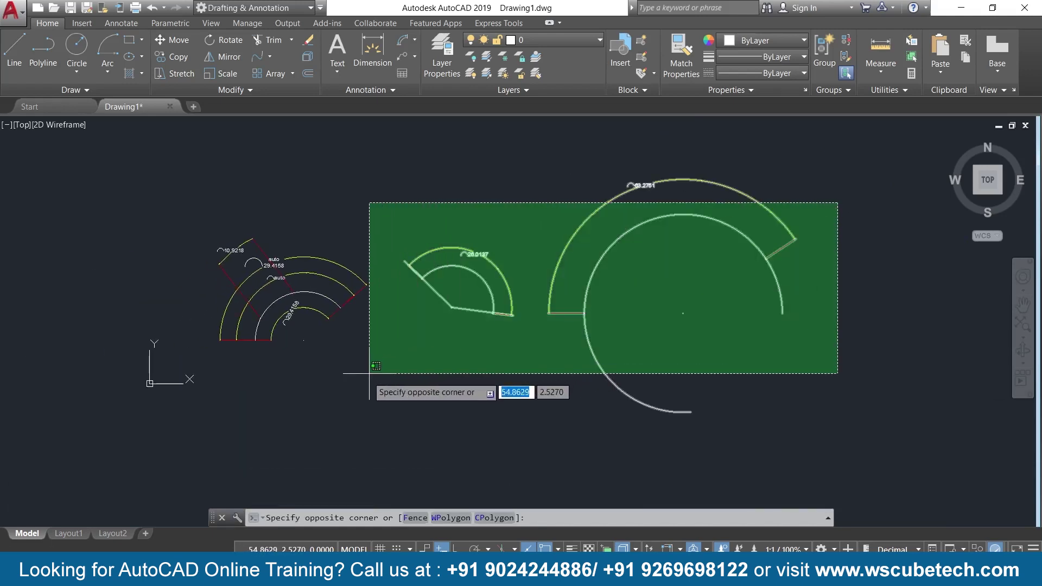
Erase all 11 earlier arcs and dimensions, then draw one fresh Start-Center-End arc
{"action": "left_click", "coordinate": [170, 414]}
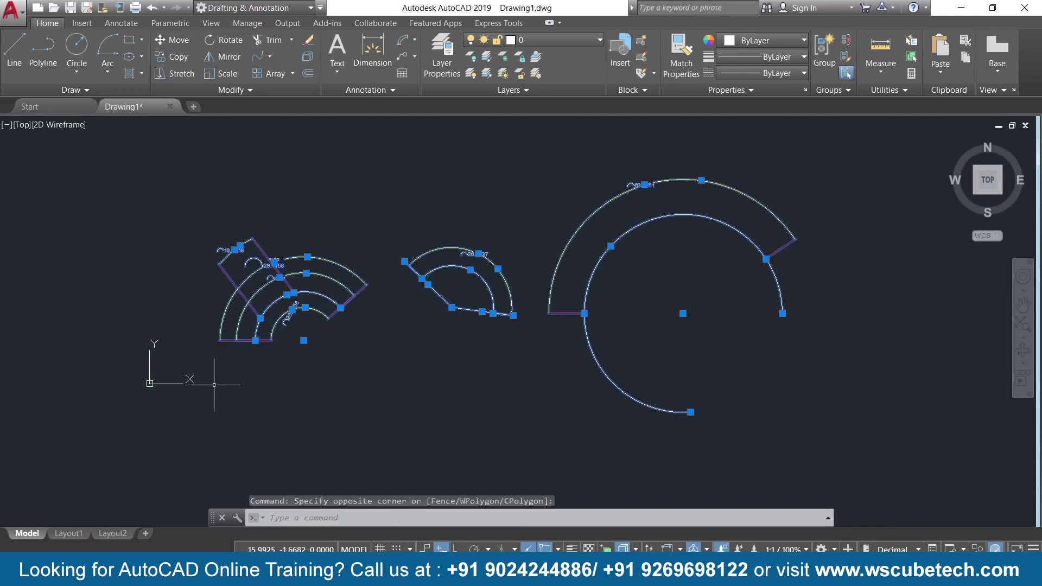
{"action": "key", "text": "Delete"}
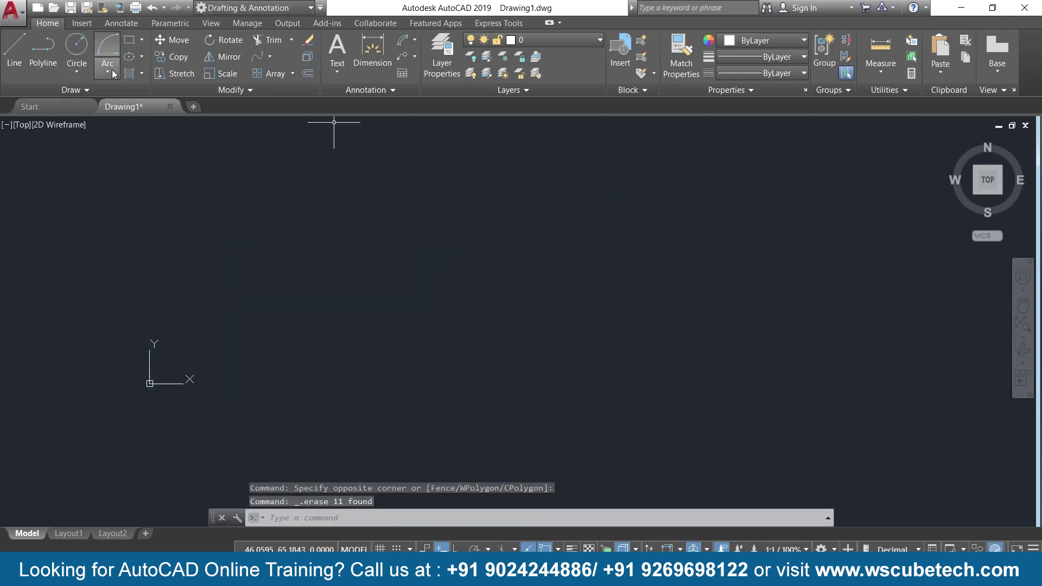
{"action": "left_click", "coordinate": [108, 69]}
{"action": "left_click", "coordinate": [145, 133]}
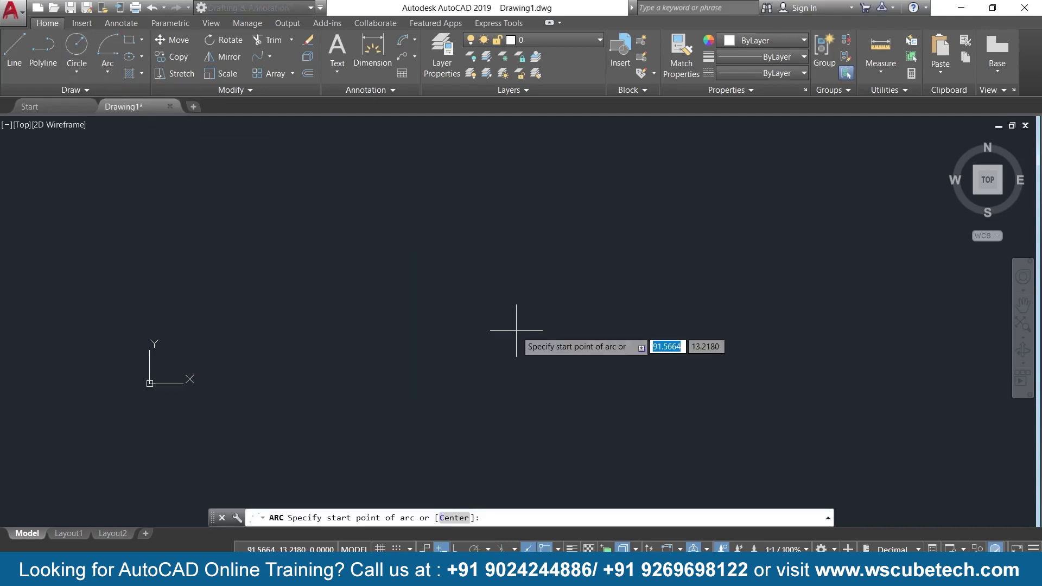
{"action": "left_click", "coordinate": [618, 333]}
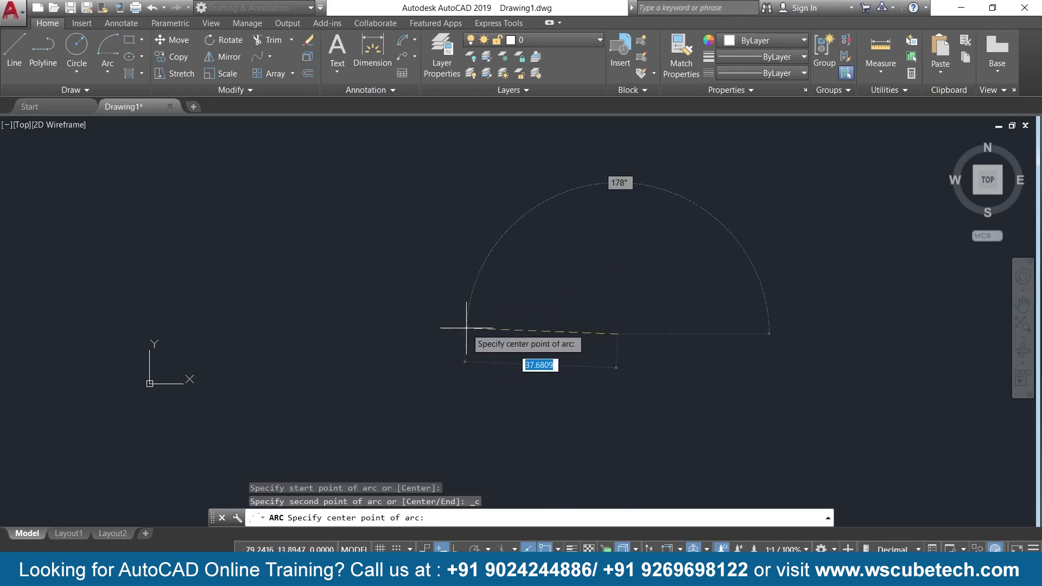
{"action": "left_click", "coordinate": [453, 337]}
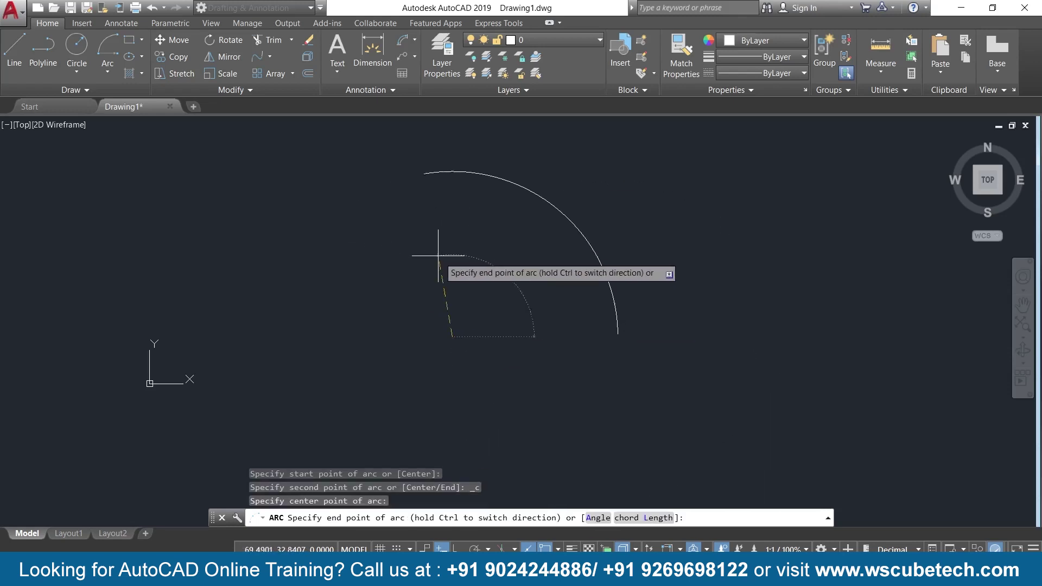
{"action": "left_click", "coordinate": [378, 254]}
{"action": "middle_click_drag", "start_coordinate": [428, 243], "coordinate": [368, 322]}
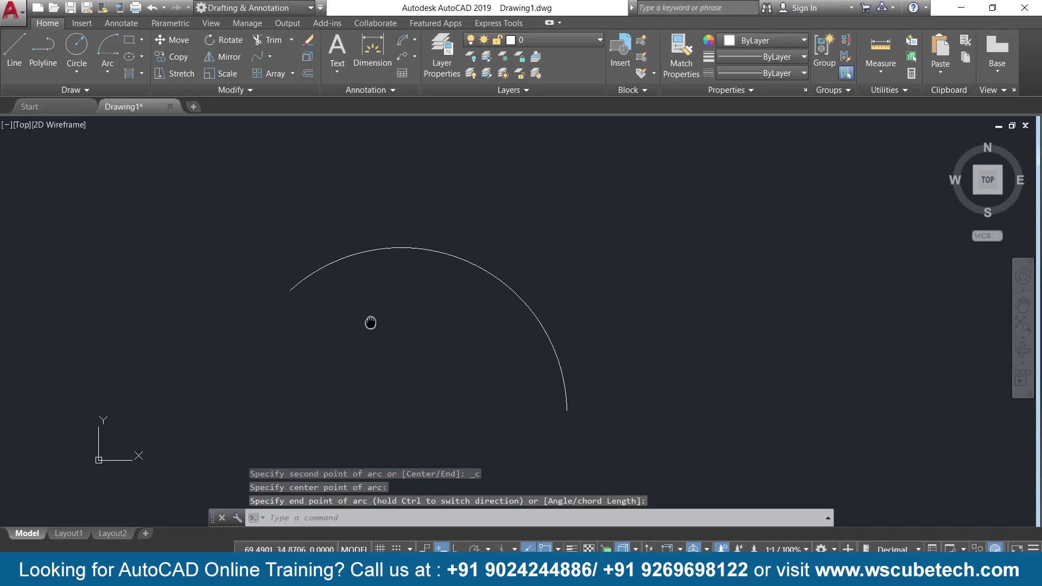
Add a 94.6765 arc-length dimension with a leader, placed just outside the new arc
{"action": "left_click", "coordinate": [418, 40]}
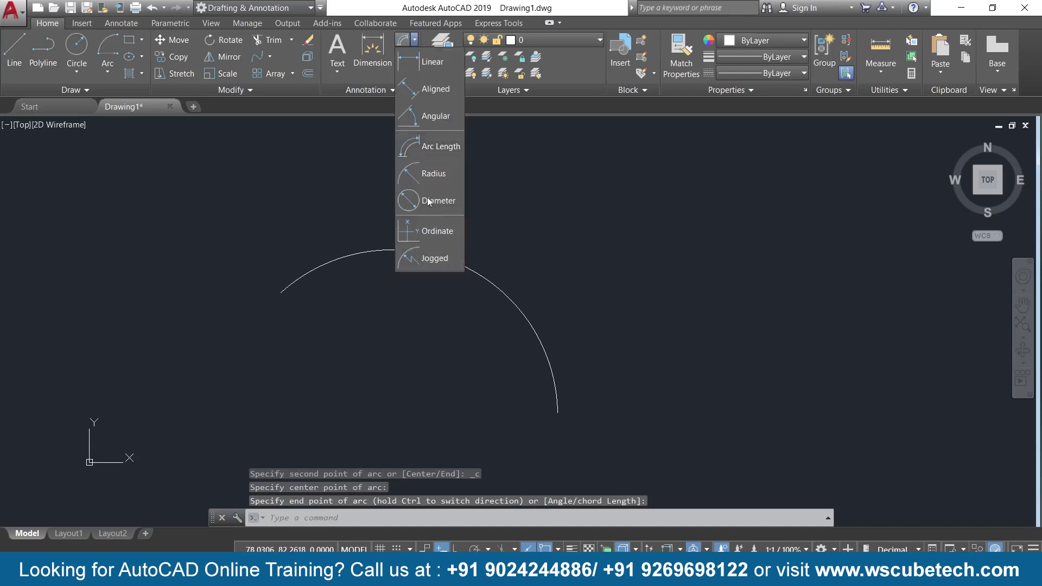
{"action": "left_click", "coordinate": [445, 148]}
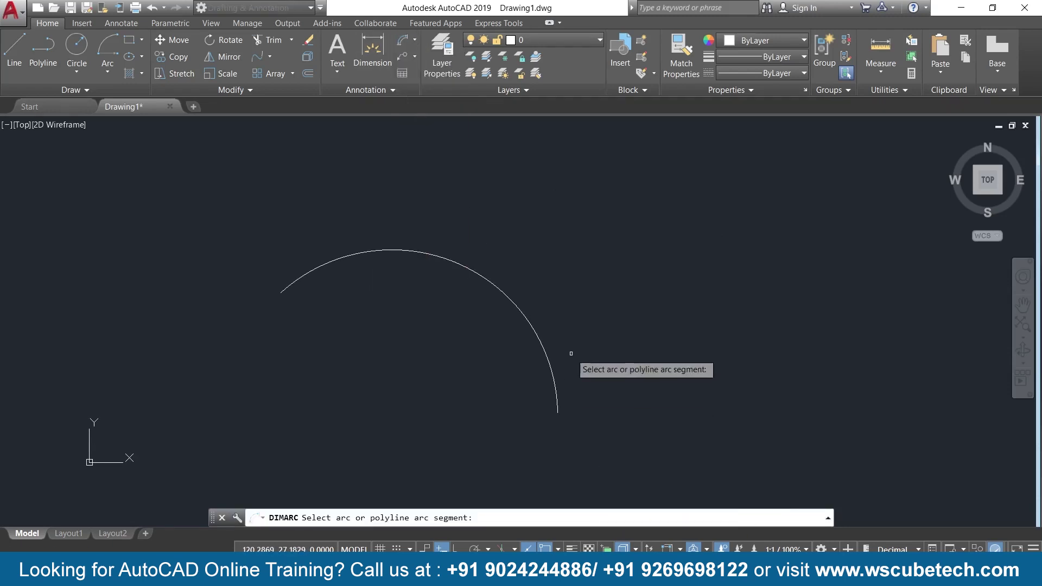
{"action": "left_click", "coordinate": [542, 343]}
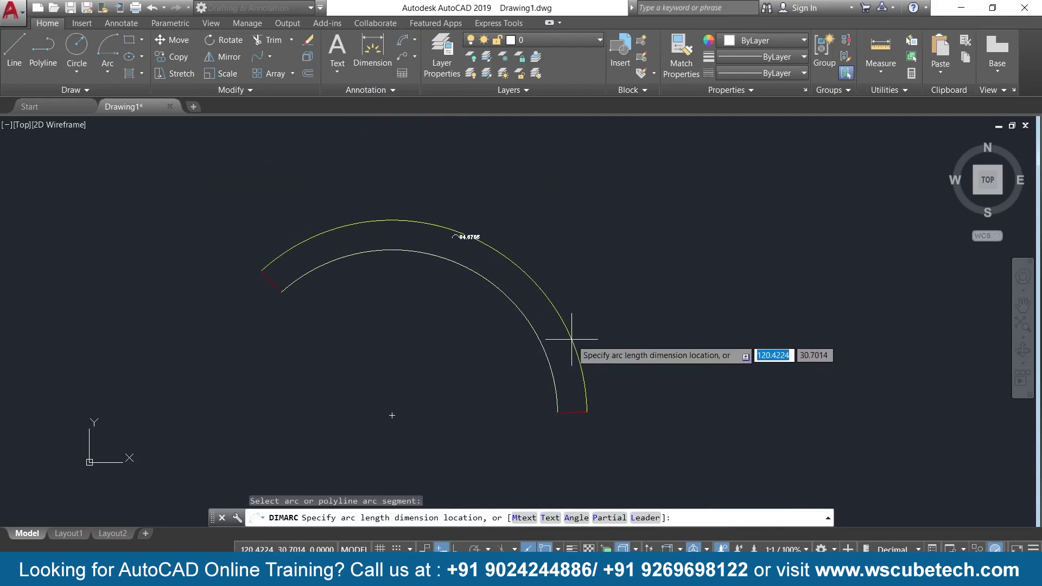
{"action": "left_click", "coordinate": [635, 518]}
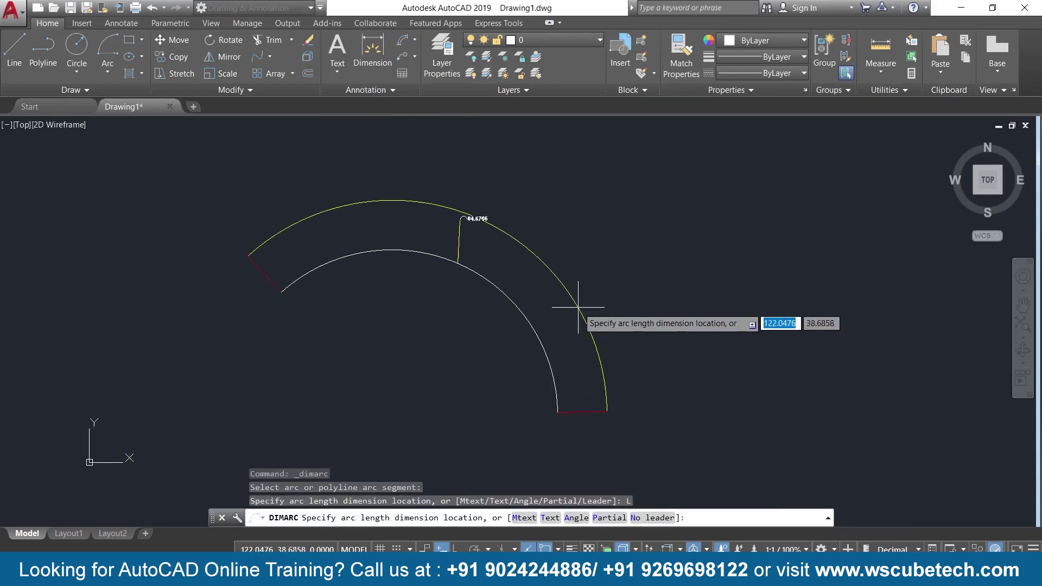
{"action": "left_click", "coordinate": [582, 289]}
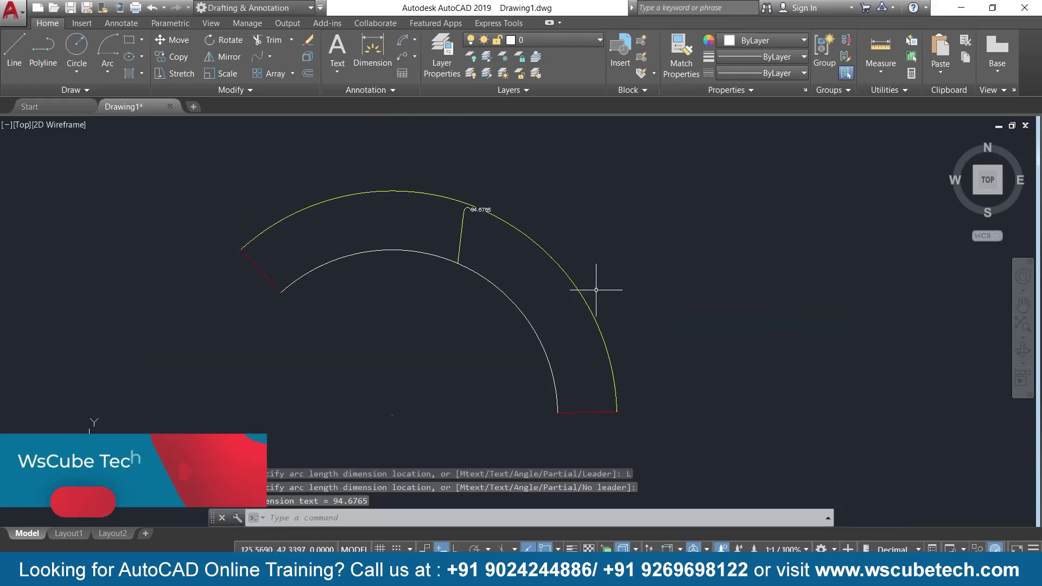
{"action": "scroll", "coordinate": [453, 221], "scroll_direction": "up", "scroll_amount": 4}
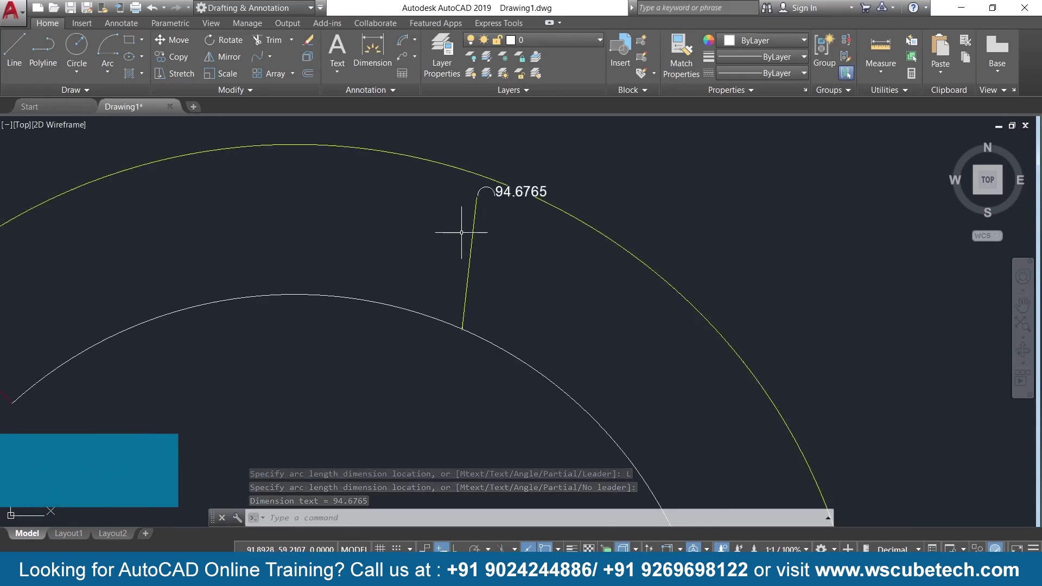
{"action": "scroll", "coordinate": [456, 239], "scroll_direction": "down", "scroll_amount": 4}
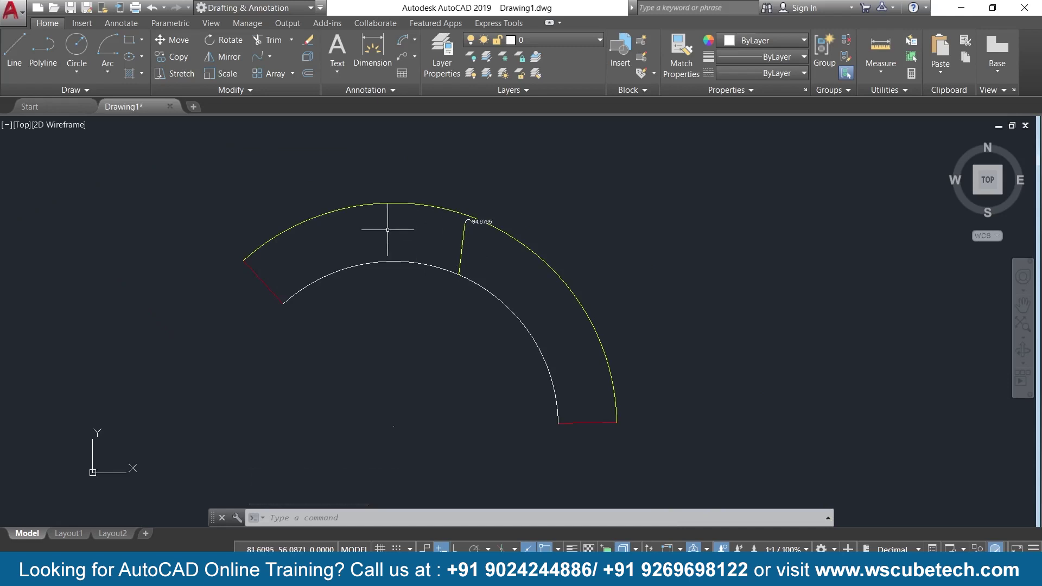
Add a second 94.6765 leader arc-length dimension, placed at a larger radius
{"action": "left_click", "coordinate": [401, 41]}
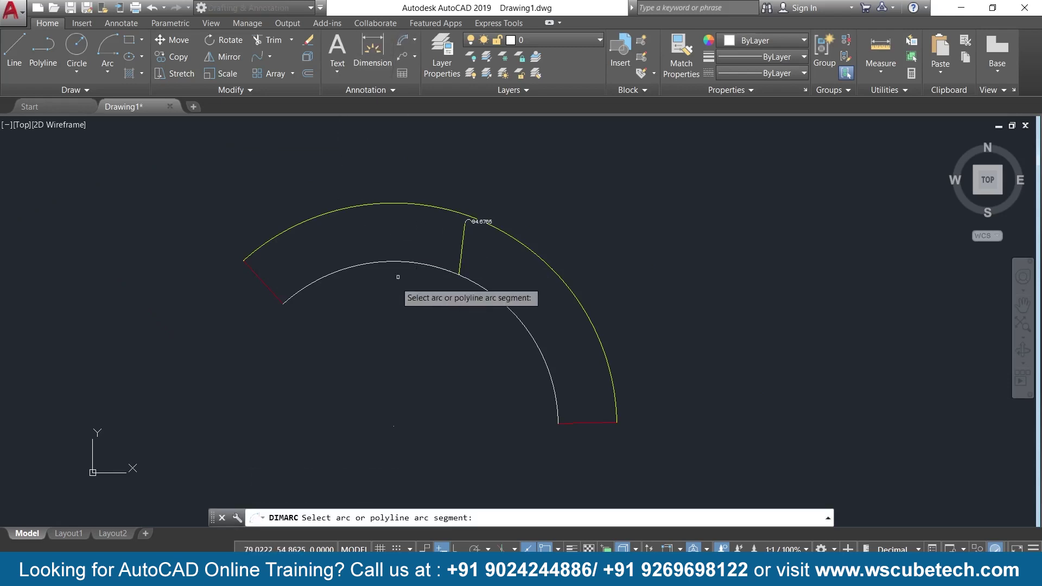
{"action": "left_click", "coordinate": [415, 263]}
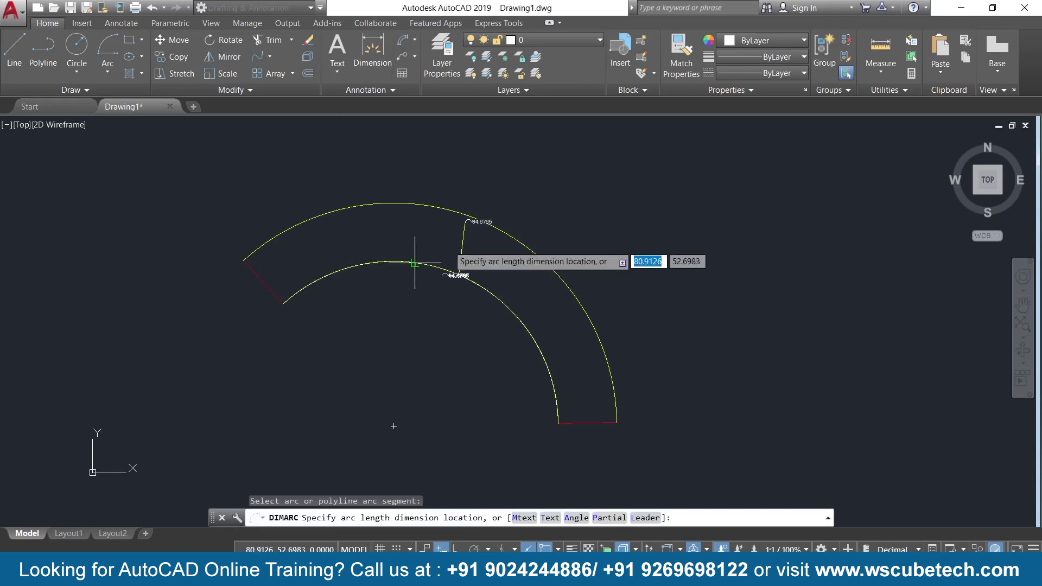
{"action": "left_click", "coordinate": [644, 520]}
{"action": "left_click", "coordinate": [644, 288]}
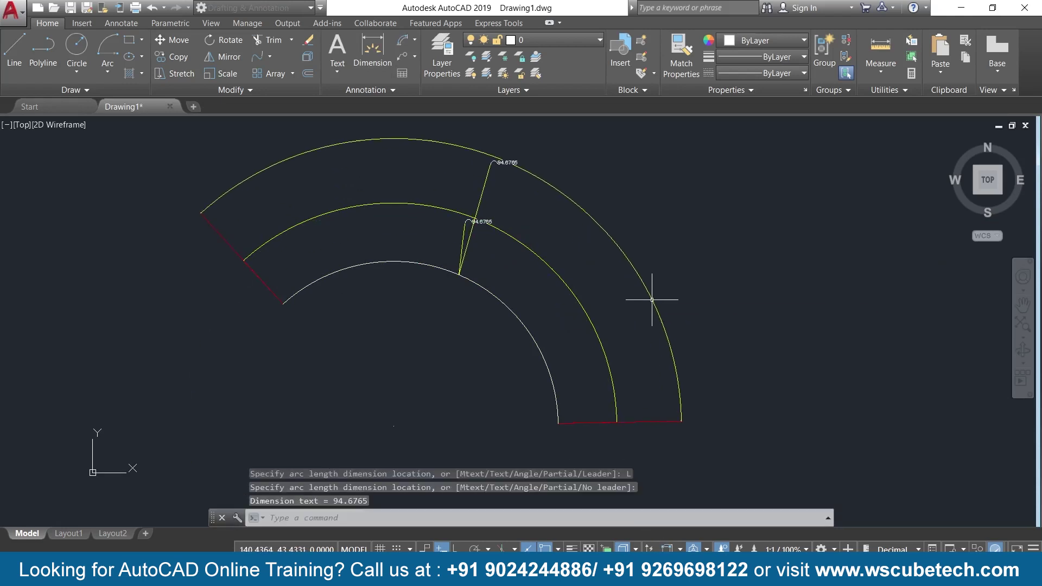
{"action": "scroll", "coordinate": [461, 215], "scroll_direction": "up", "scroll_amount": 2}
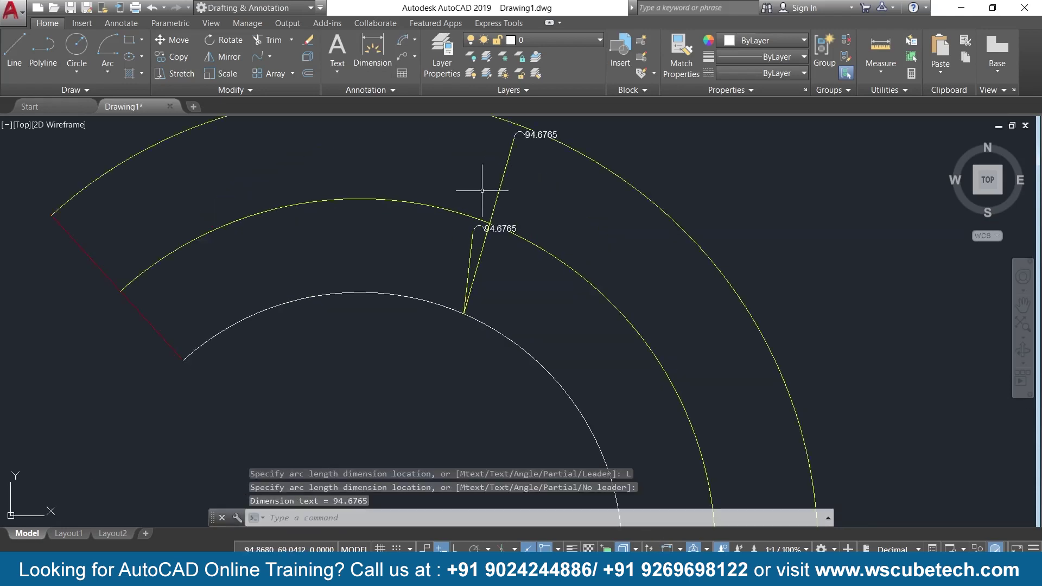
Drag the outer 94.6765 dimension's text farther clockwise along the arc, re-angling its leader
{"action": "left_click", "coordinate": [513, 148]}
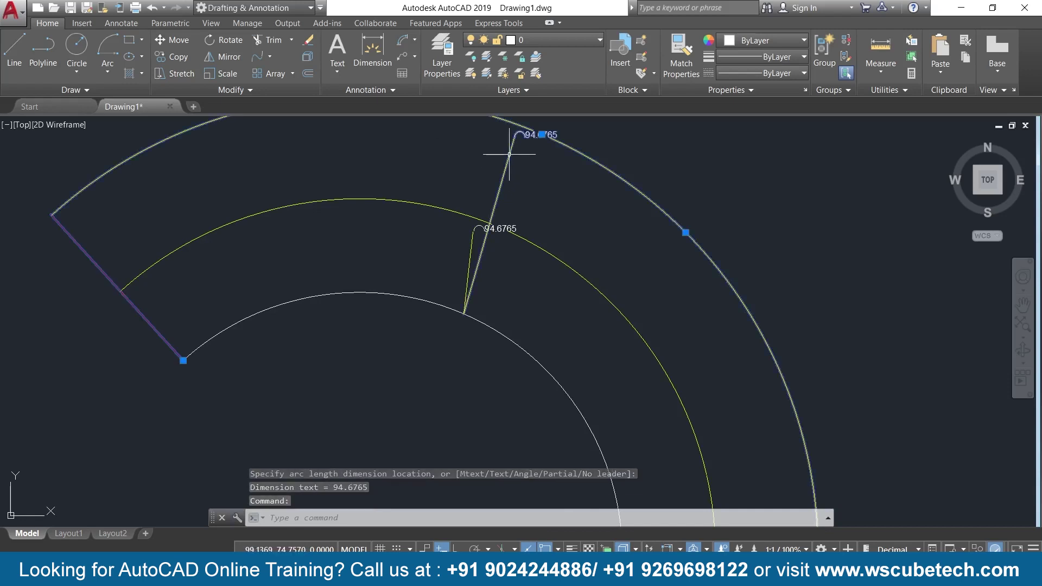
{"action": "left_click", "coordinate": [542, 134]}
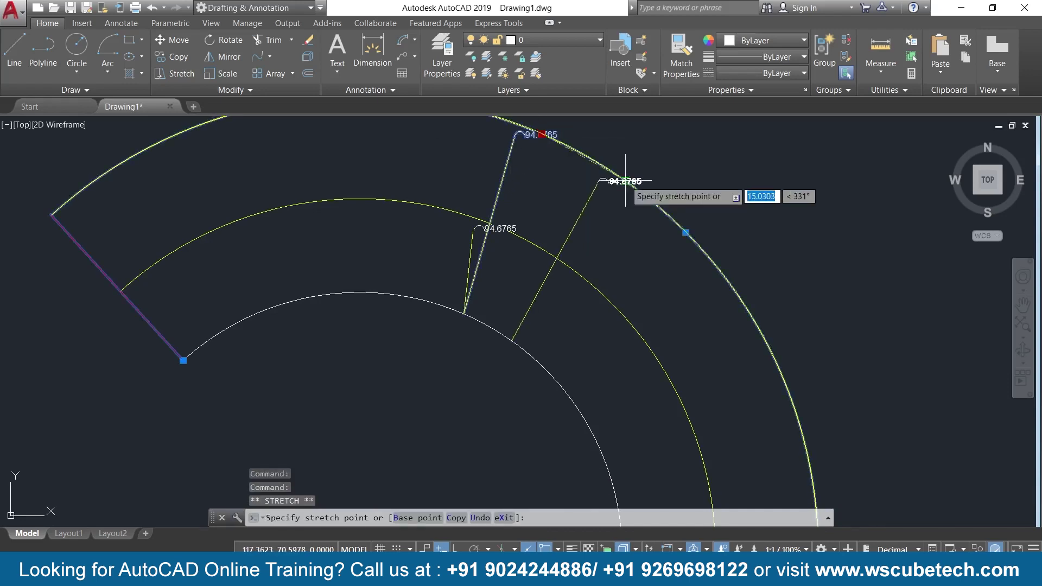
{"action": "right_click", "coordinate": [661, 201]}
{"action": "left_click", "coordinate": [661, 201]}
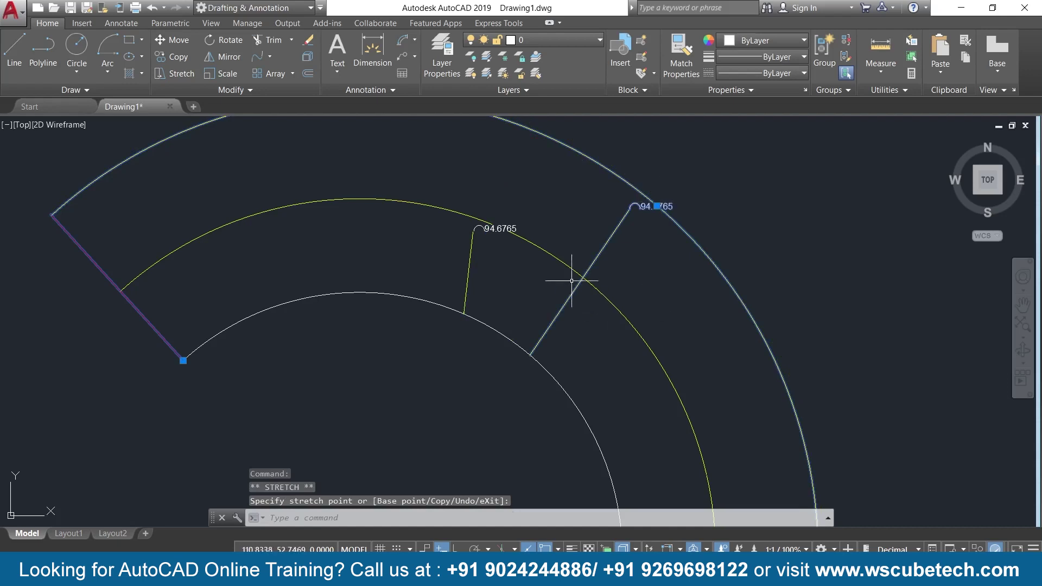
{"action": "left_click", "coordinate": [564, 211]}
{"action": "key", "text": "Escape"}
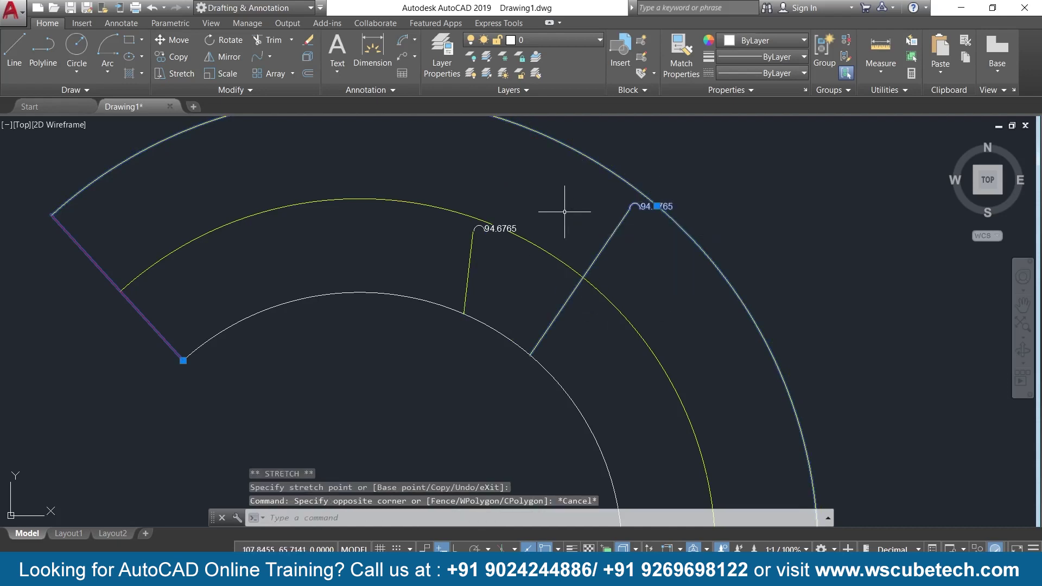
{"action": "key", "text": "Escape"}
{"action": "scroll", "coordinate": [565, 211], "scroll_direction": "down", "scroll_amount": 4}
{"action": "middle_click_drag", "start_coordinate": [565, 212], "coordinate": [519, 241]}
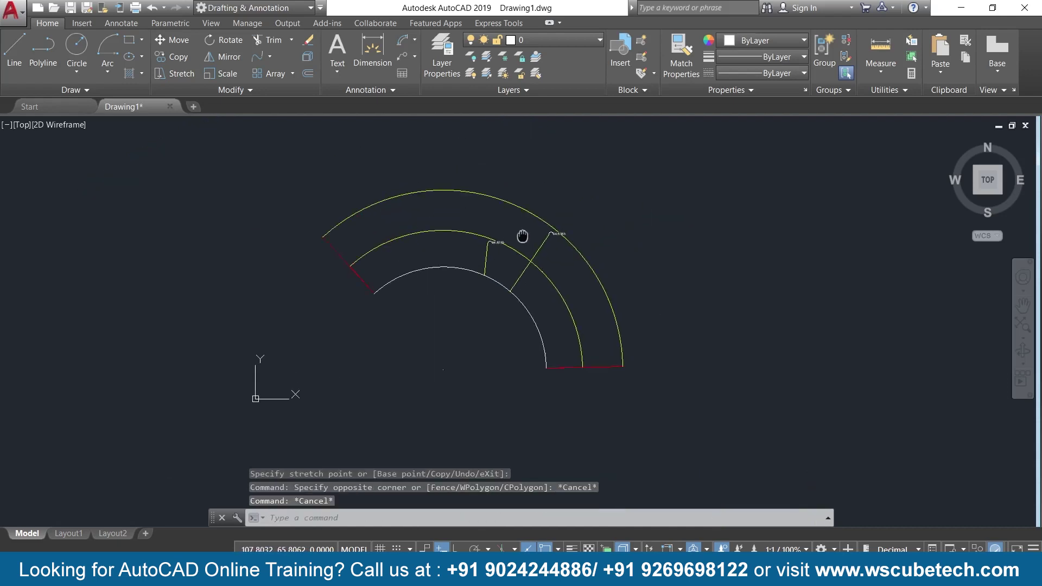
{"action": "left_click", "coordinate": [418, 39]}
Add a 36.4890 partial arc-length dimension over a section of the inner white arc, placed inside it
{"action": "left_click", "coordinate": [429, 144]}
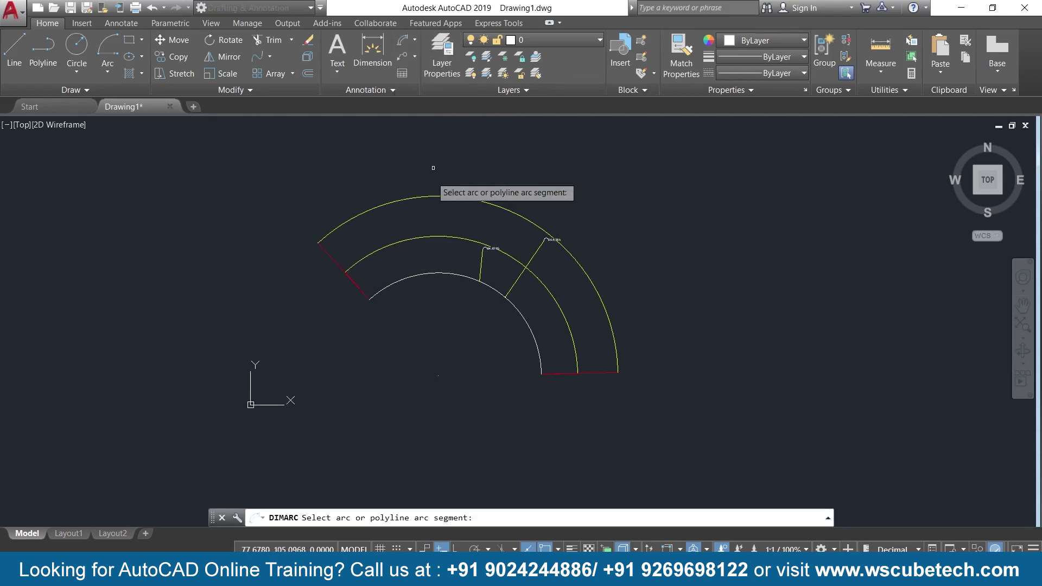
{"action": "left_click", "coordinate": [524, 317]}
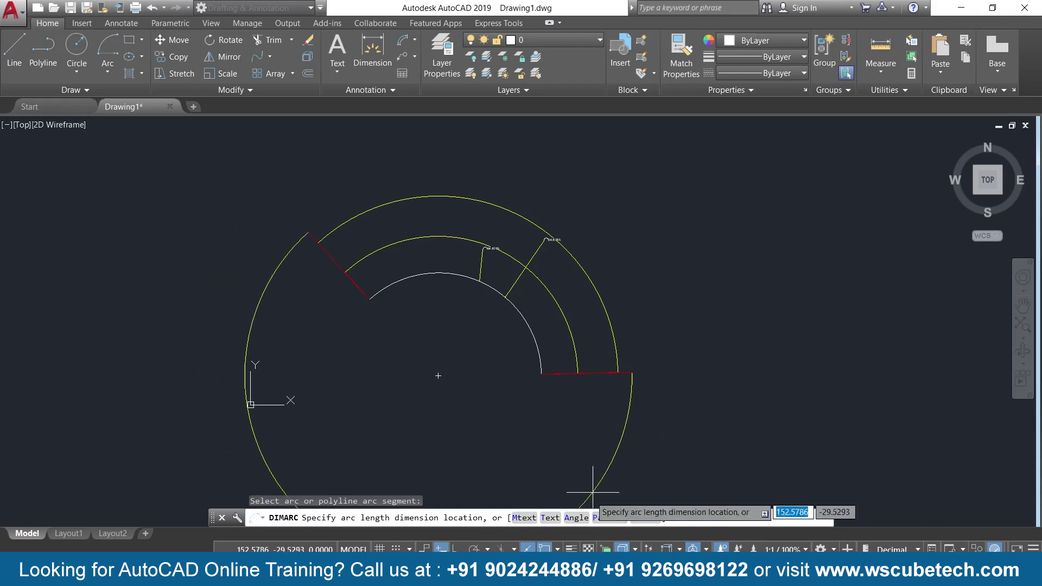
{"action": "left_click", "coordinate": [599, 519]}
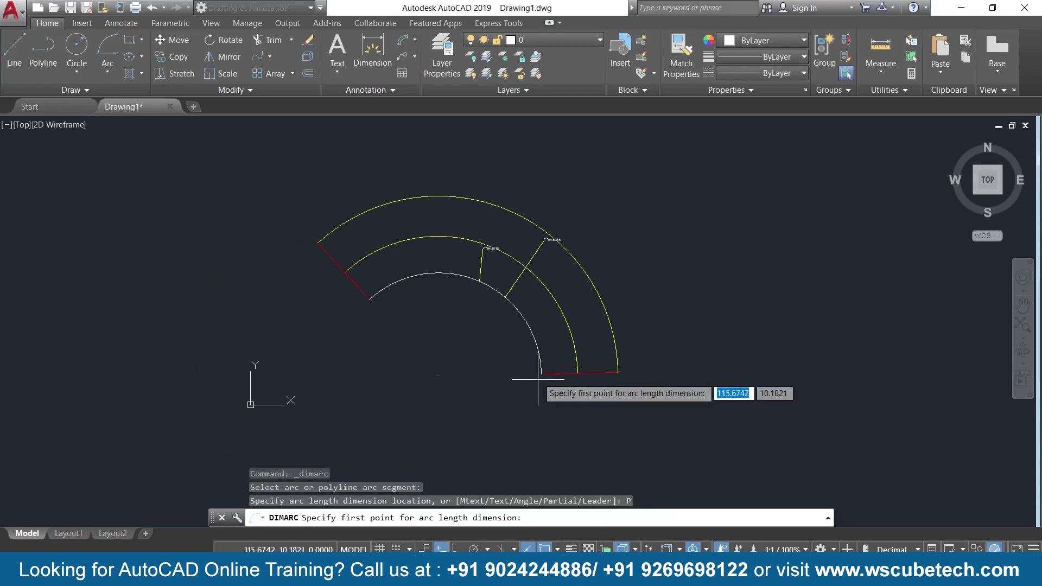
{"action": "left_click", "coordinate": [405, 276]}
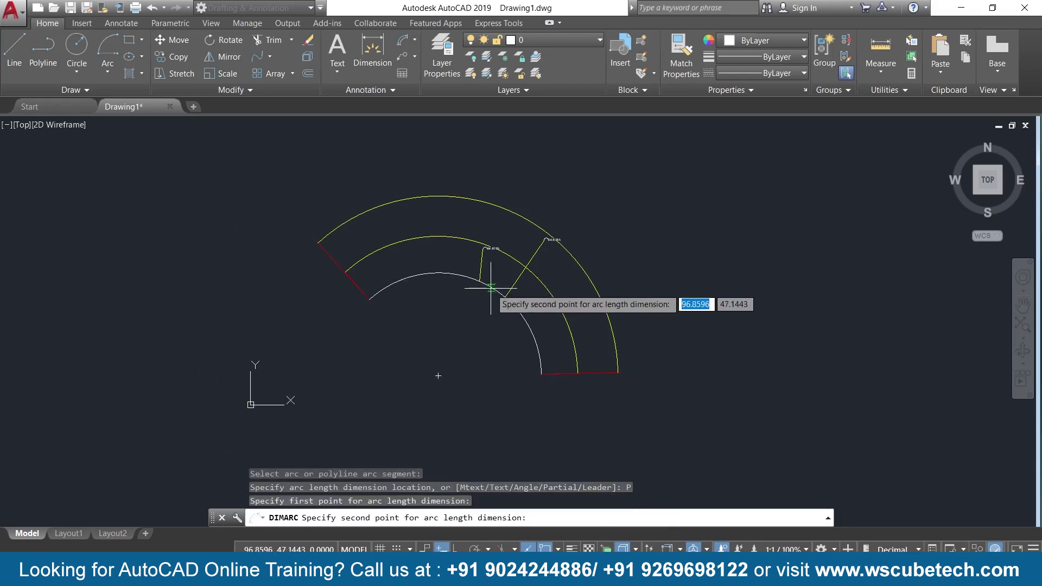
{"action": "left_click", "coordinate": [493, 289]}
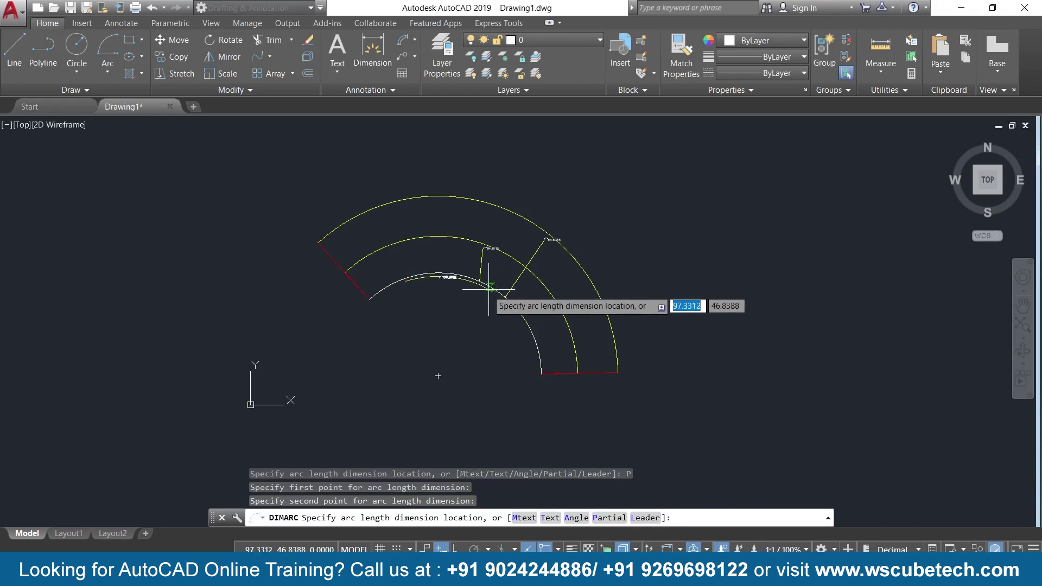
{"action": "left_click", "coordinate": [463, 324]}
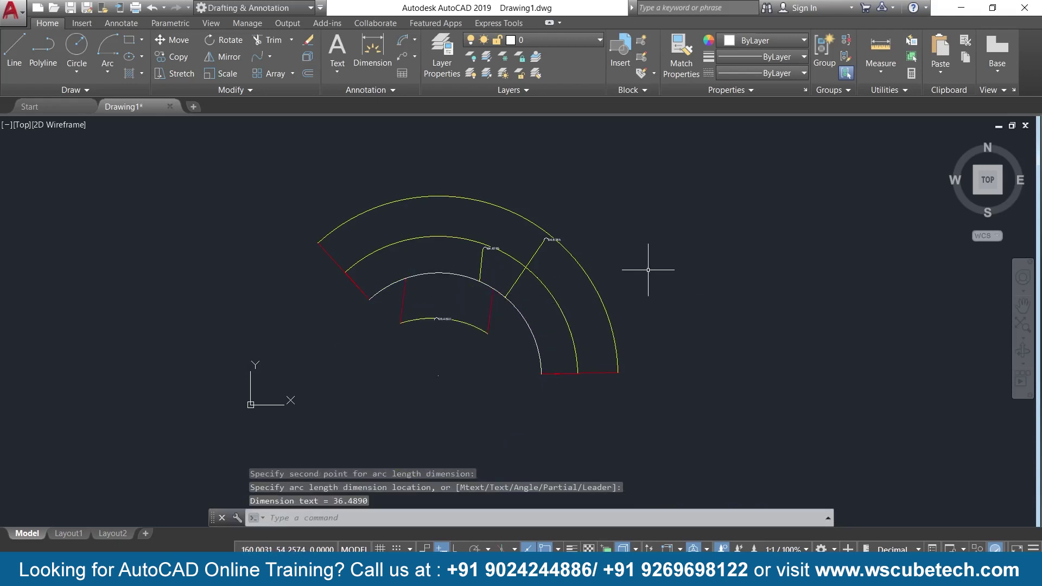
{"action": "middle_click_drag", "start_coordinate": [661, 262], "coordinate": [230, 273]}
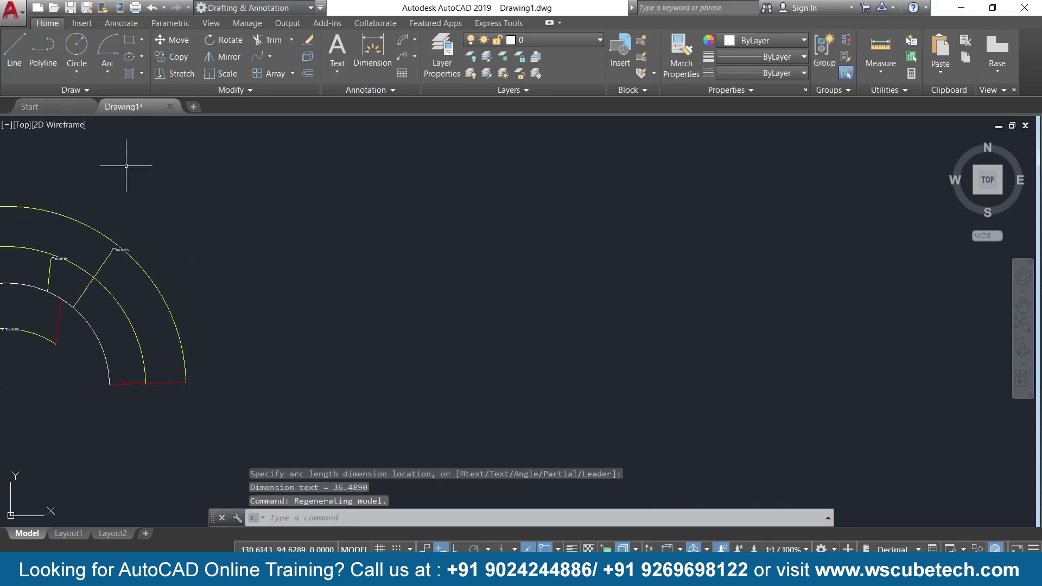
{"action": "left_click", "coordinate": [108, 49]}
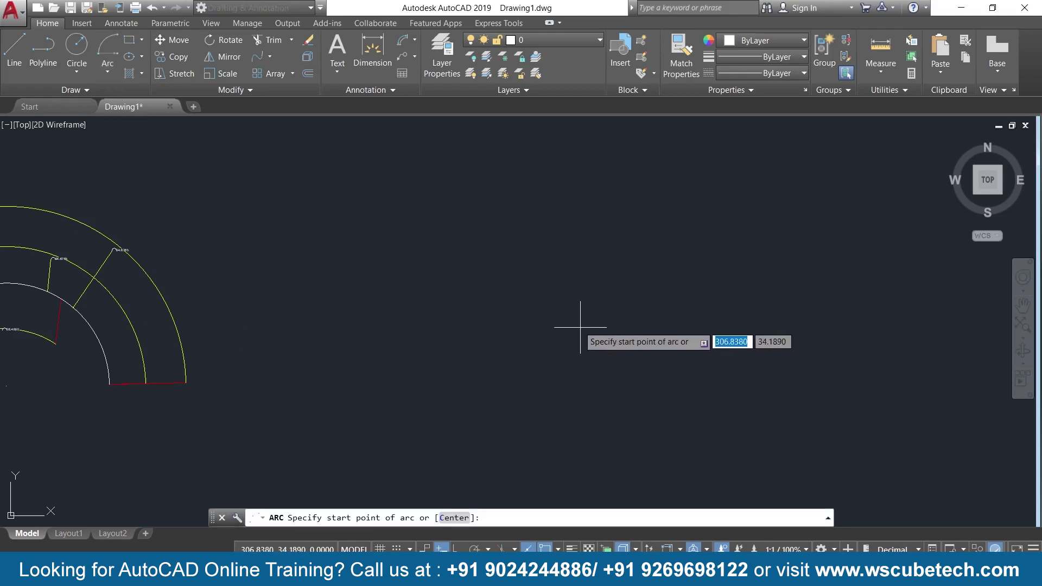
Draw a new arc to the right by picking its start, centre and end points
{"action": "left_click", "coordinate": [740, 330]}
{"action": "left_click", "coordinate": [524, 329]}
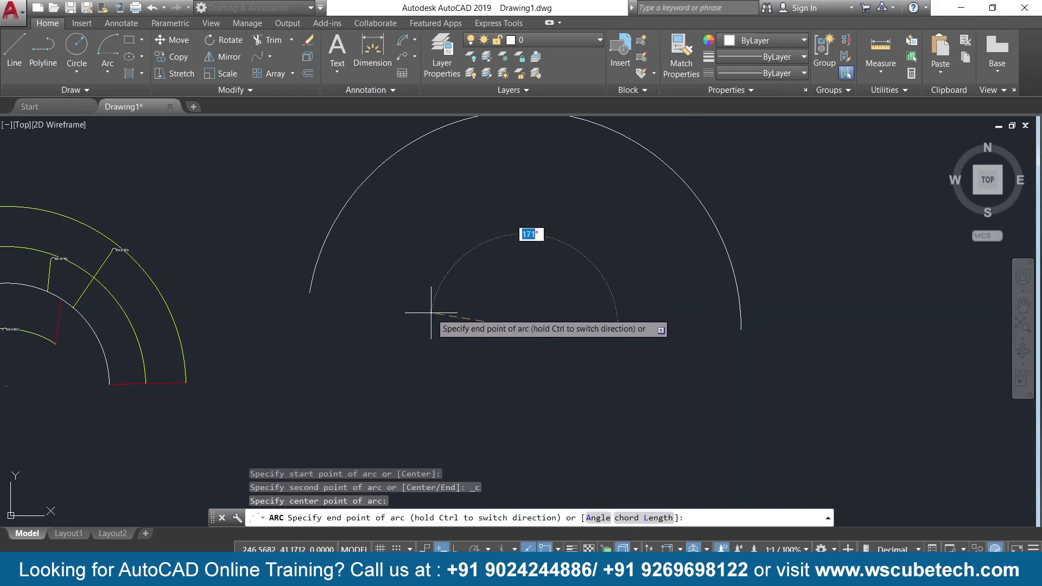
{"action": "scroll", "coordinate": [499, 291], "scroll_direction": "down", "scroll_amount": 3}
{"action": "scroll", "coordinate": [488, 254], "scroll_direction": "up", "scroll_amount": 2}
{"action": "left_click", "coordinate": [488, 254]}
{"action": "scroll", "coordinate": [519, 272], "scroll_direction": "down", "scroll_amount": 2}
{"action": "scroll", "coordinate": [519, 272], "scroll_direction": "up", "scroll_amount": 4}
{"action": "middle_click_drag", "start_coordinate": [521, 272], "coordinate": [502, 319]}
{"action": "scroll", "coordinate": [503, 318], "scroll_direction": "down", "scroll_amount": 2}
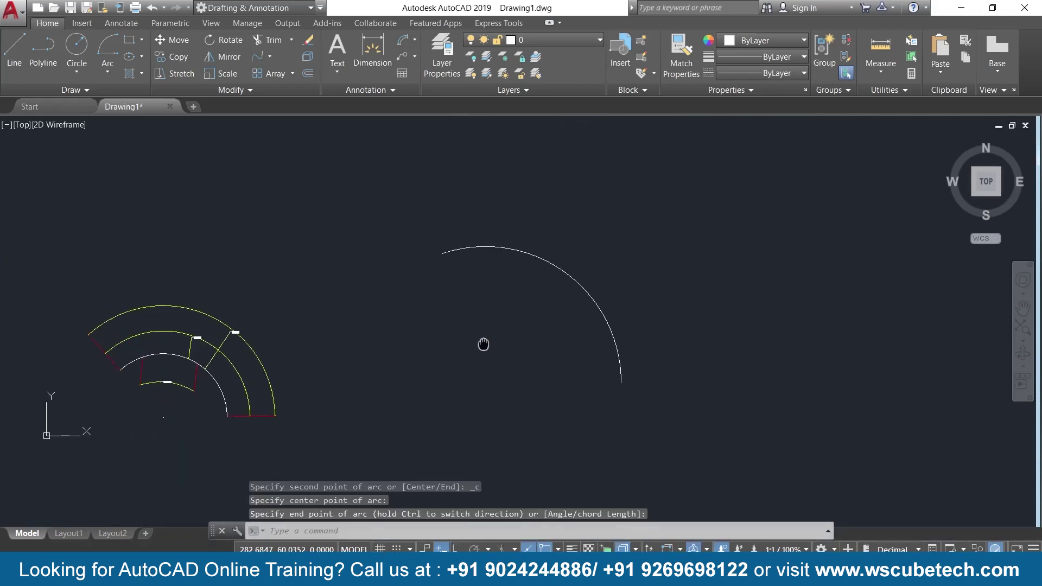
Give the new arc a 166.5841 arc-length dimension placed inside it
{"action": "left_click", "coordinate": [404, 41]}
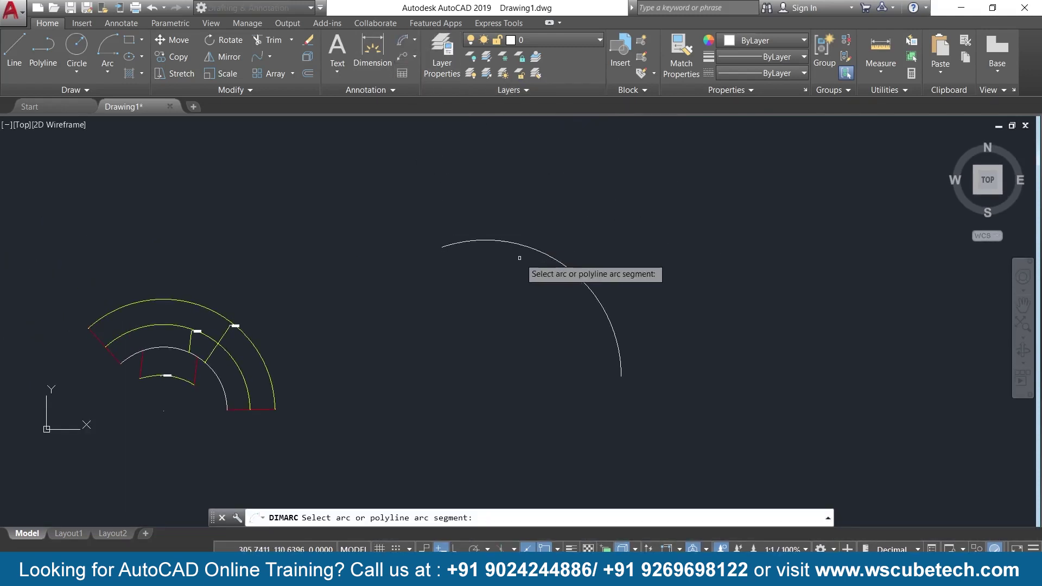
{"action": "left_click", "coordinate": [565, 265]}
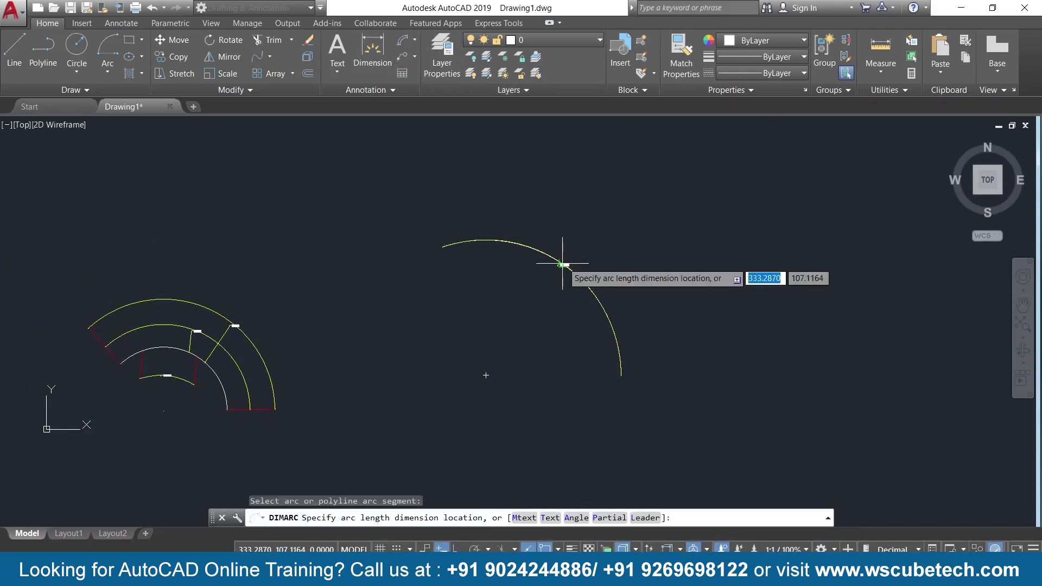
{"action": "scroll", "coordinate": [589, 234], "scroll_direction": "up", "scroll_amount": 2}
{"action": "scroll", "coordinate": [589, 234], "scroll_direction": "up", "scroll_amount": 2}
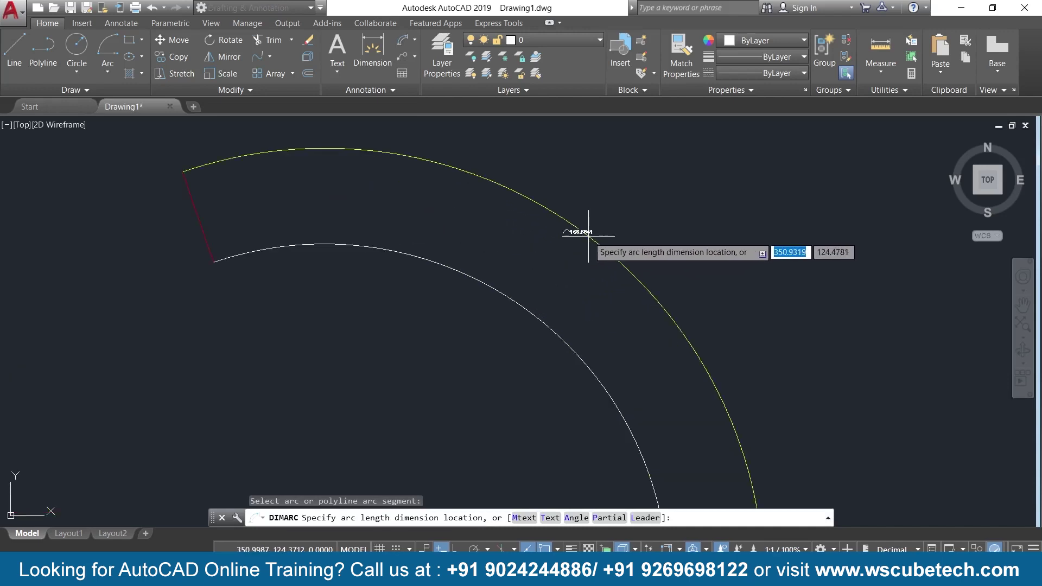
{"action": "scroll", "coordinate": [597, 231], "scroll_direction": "down", "scroll_amount": 2}
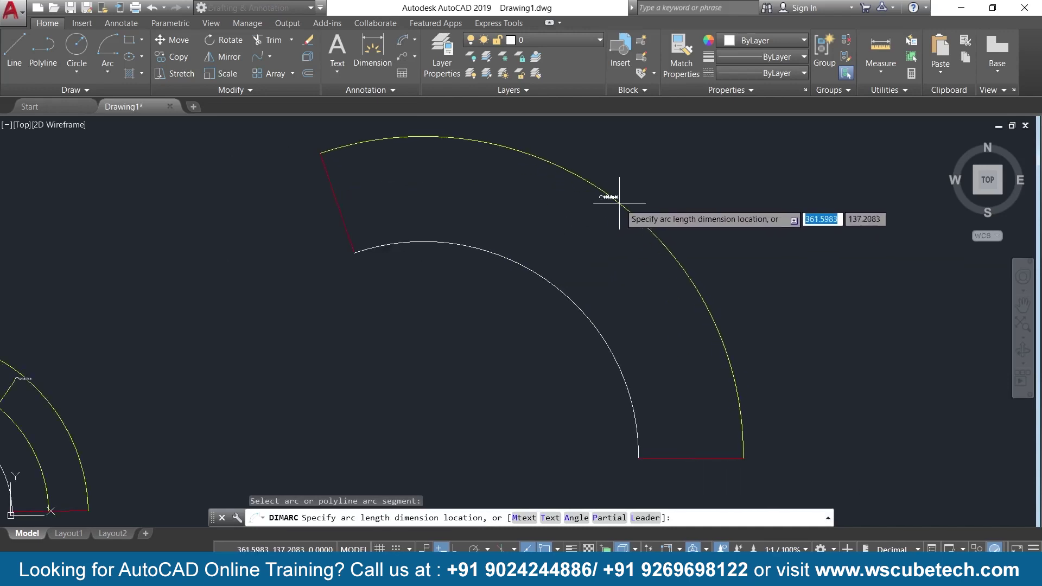
{"action": "scroll", "coordinate": [612, 215], "scroll_direction": "up", "scroll_amount": 2}
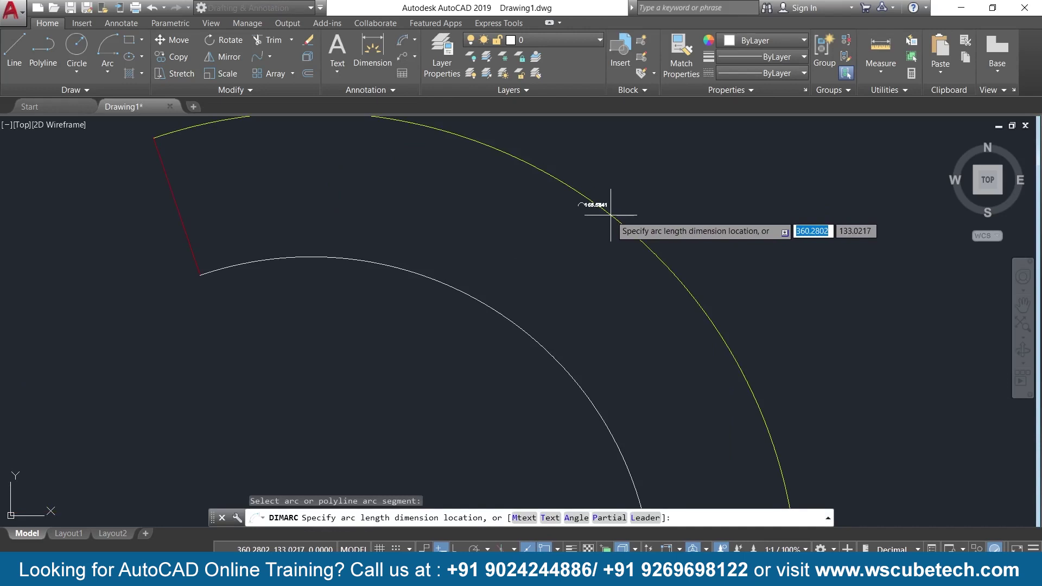
{"action": "scroll", "coordinate": [611, 215], "scroll_direction": "down", "scroll_amount": 2}
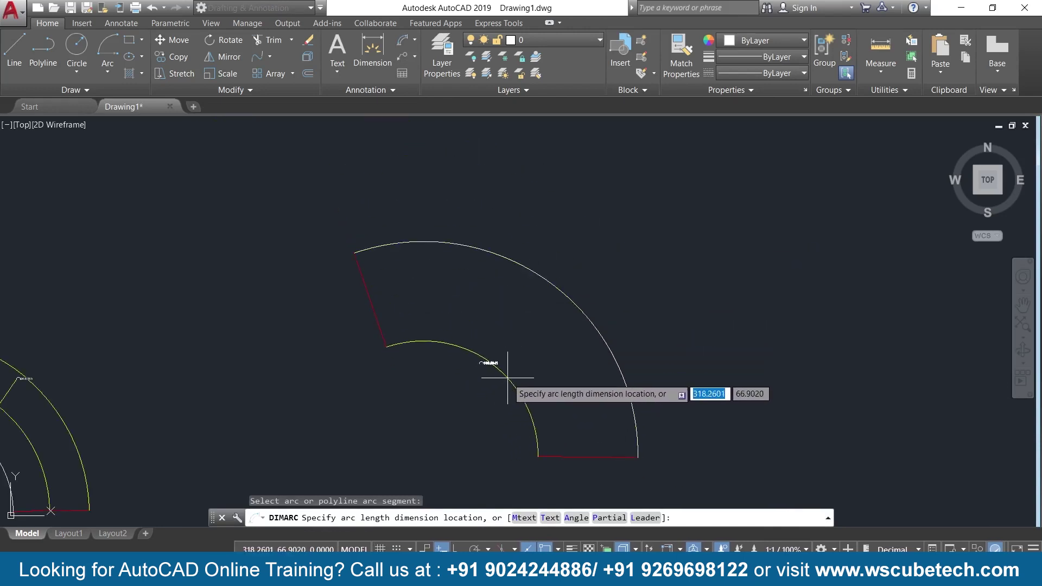
{"action": "left_click", "coordinate": [502, 354]}
{"action": "scroll", "coordinate": [589, 286], "scroll_direction": "down", "scroll_amount": 2}
{"action": "scroll", "coordinate": [594, 282], "scroll_direction": "down", "scroll_amount": 2}
{"action": "scroll", "coordinate": [595, 282], "scroll_direction": "up", "scroll_amount": 2}
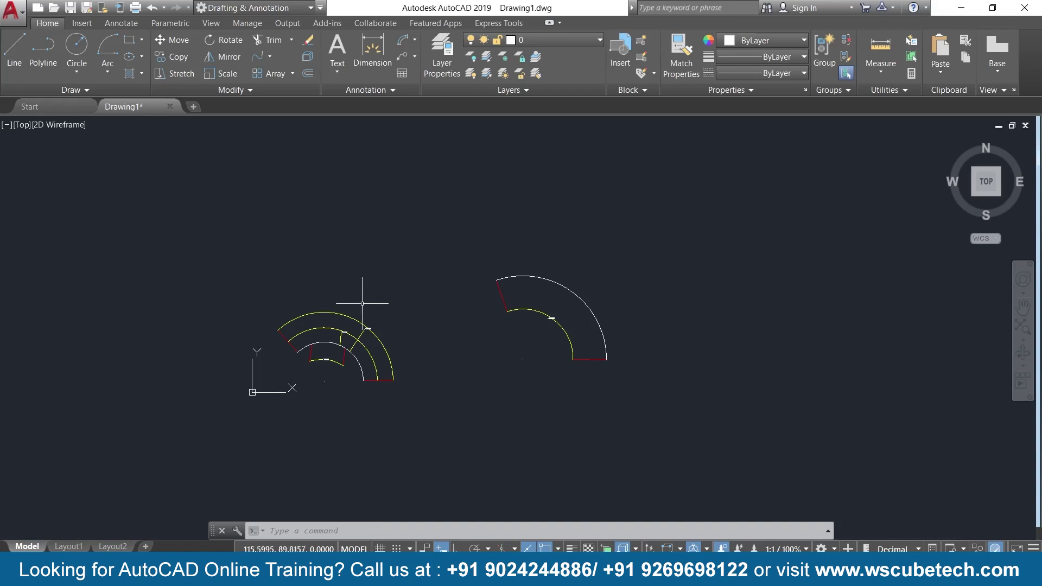
Switch to the PowerPoint slideshow showing the ARC Dimension summary slide
{"action": "key", "text": "alt+Tab"}
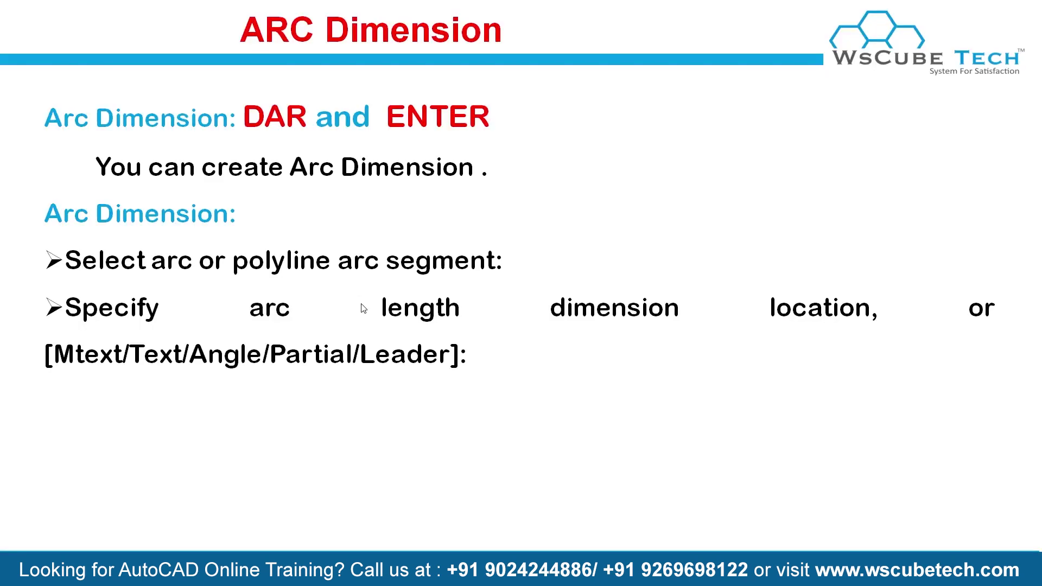